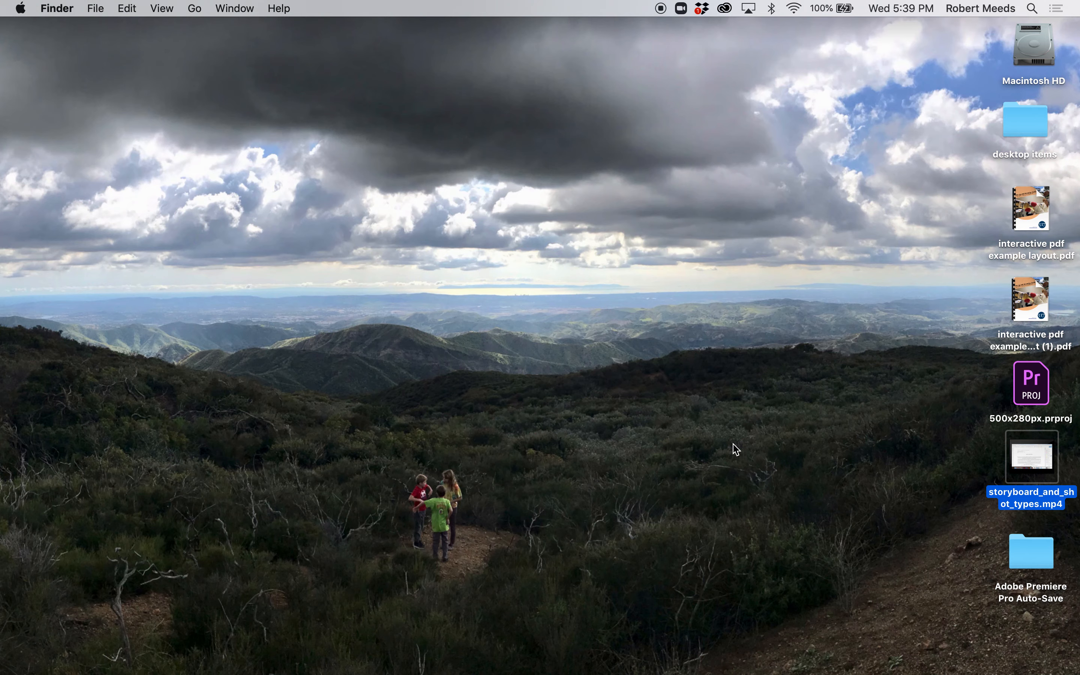
# Switch to InDesign and place storyboard_and_shot_types.mp4 from the Desktop on the page at about X 36 px, Y 120 px.
pyautogui.moveTo(882, 661)
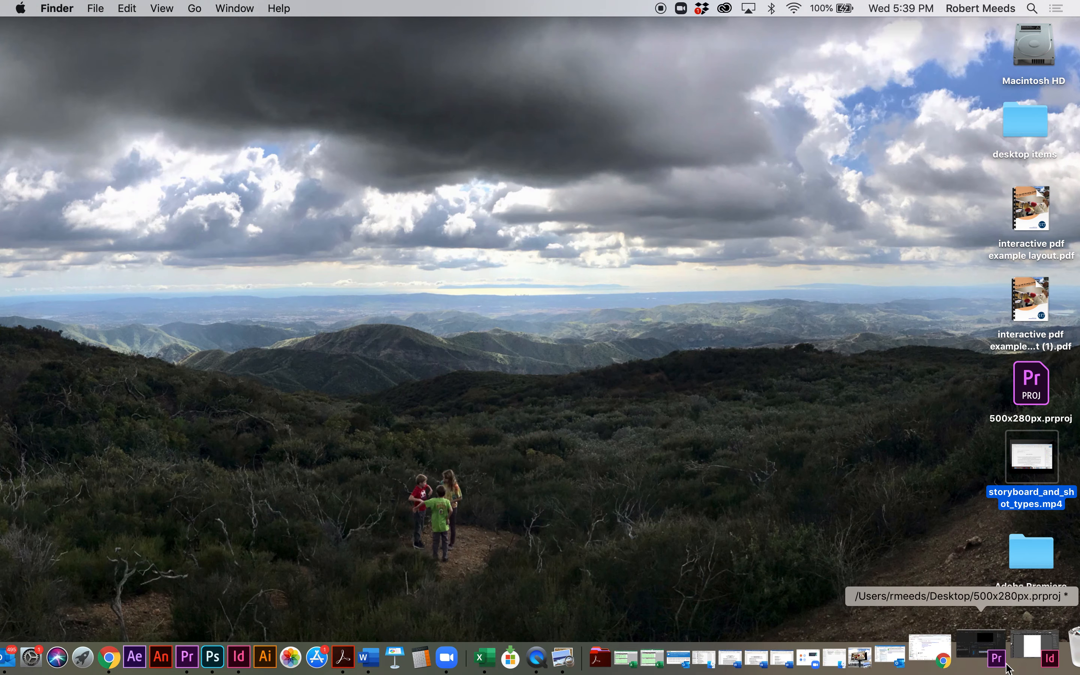
pyautogui.click(1026, 656)
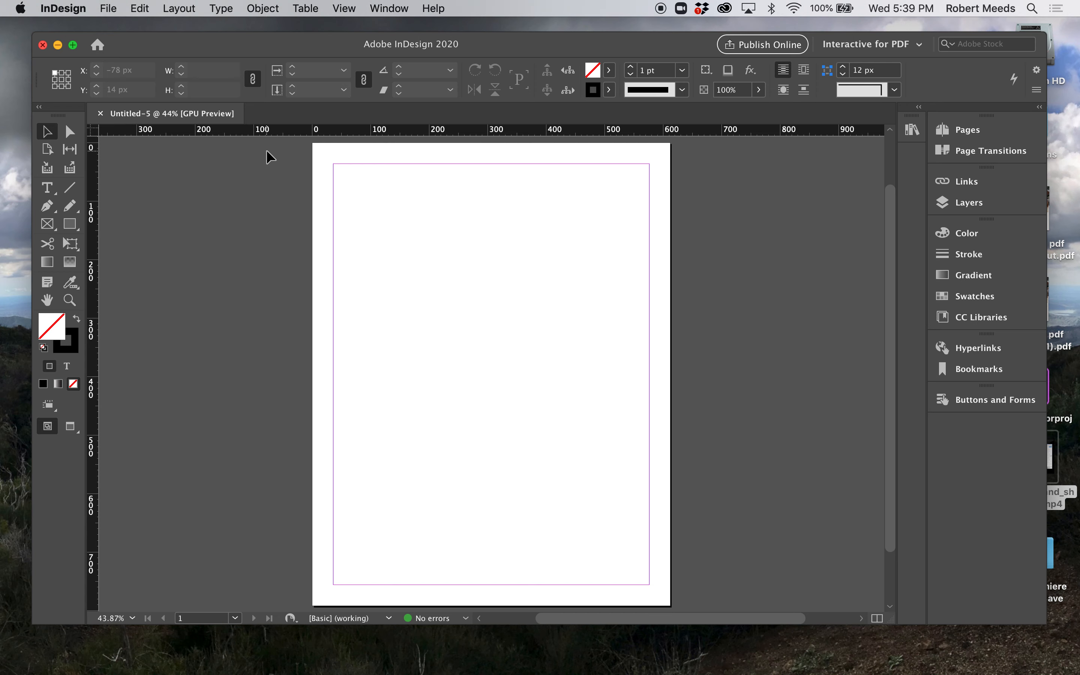
pyautogui.click(108, 8)
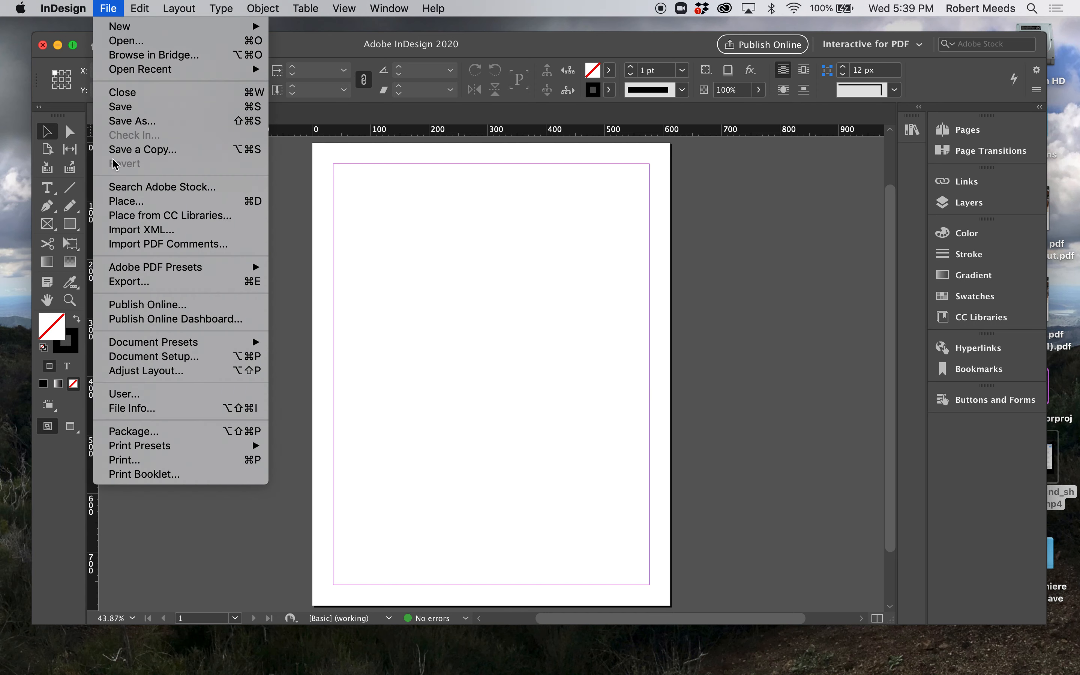
pyautogui.click(120, 204)
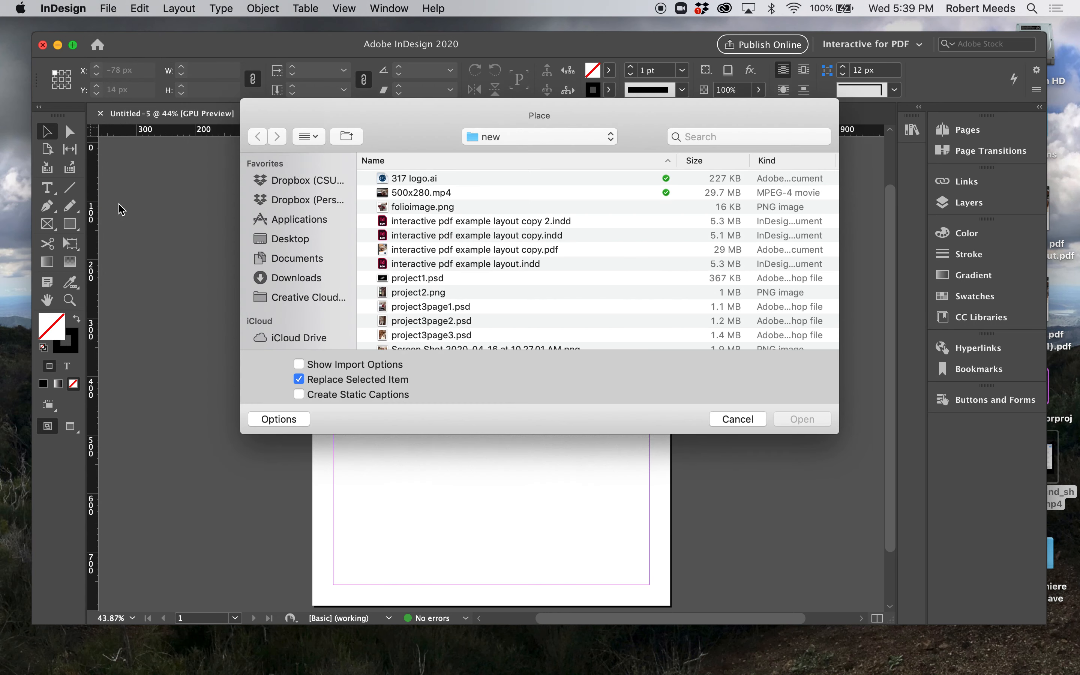
pyautogui.click(302, 244)
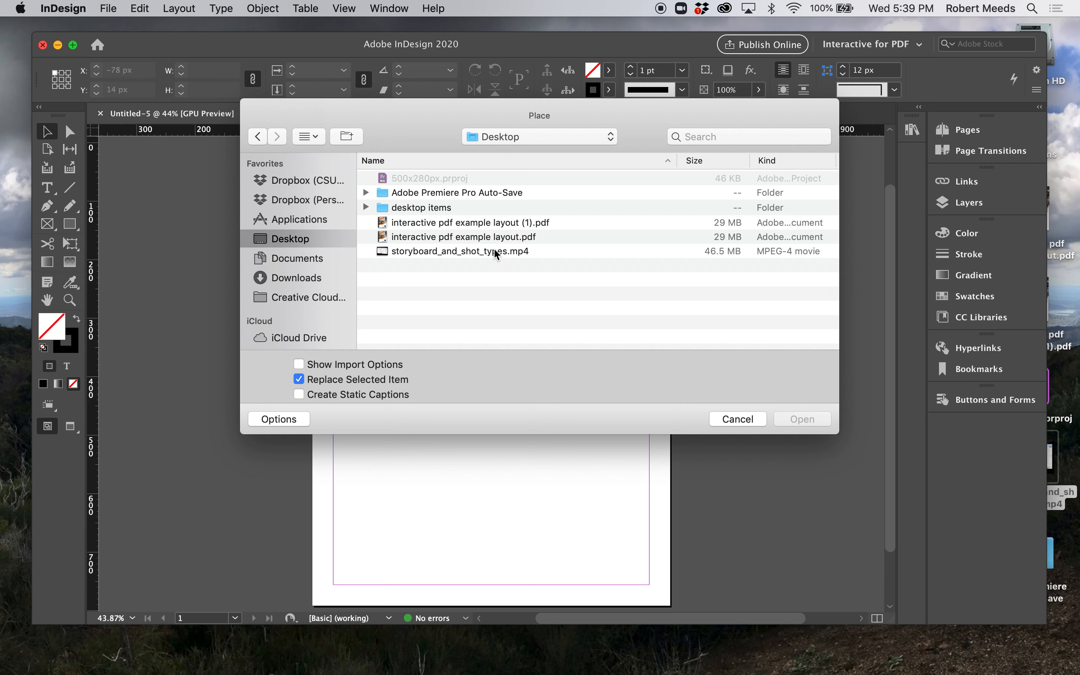
pyautogui.click(425, 253)
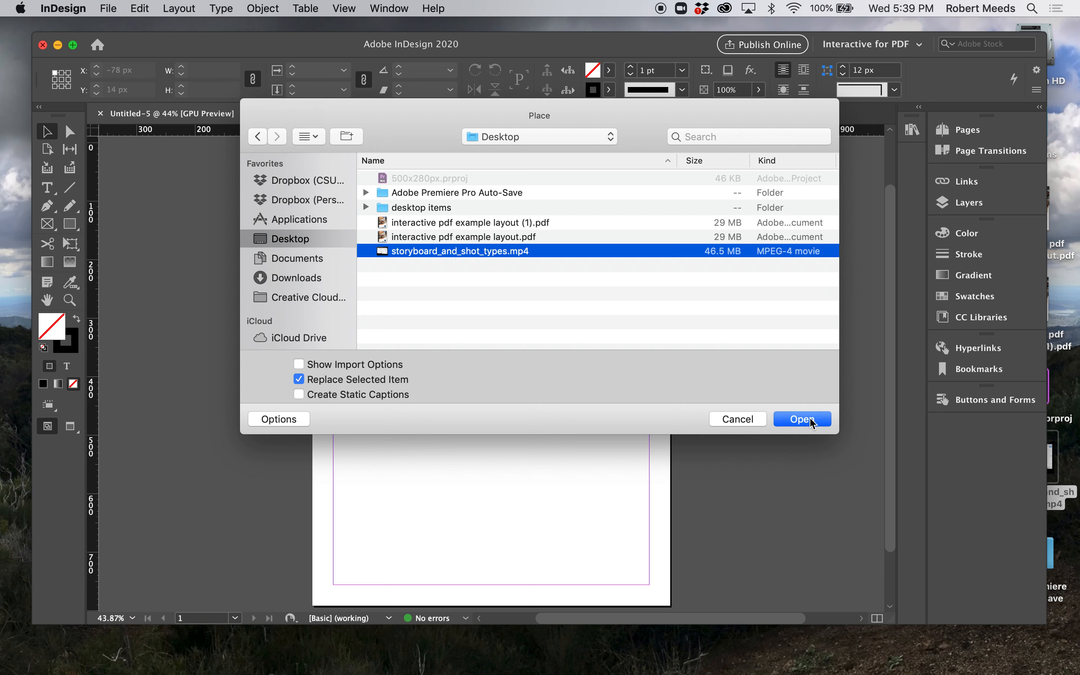
pyautogui.click(813, 423)
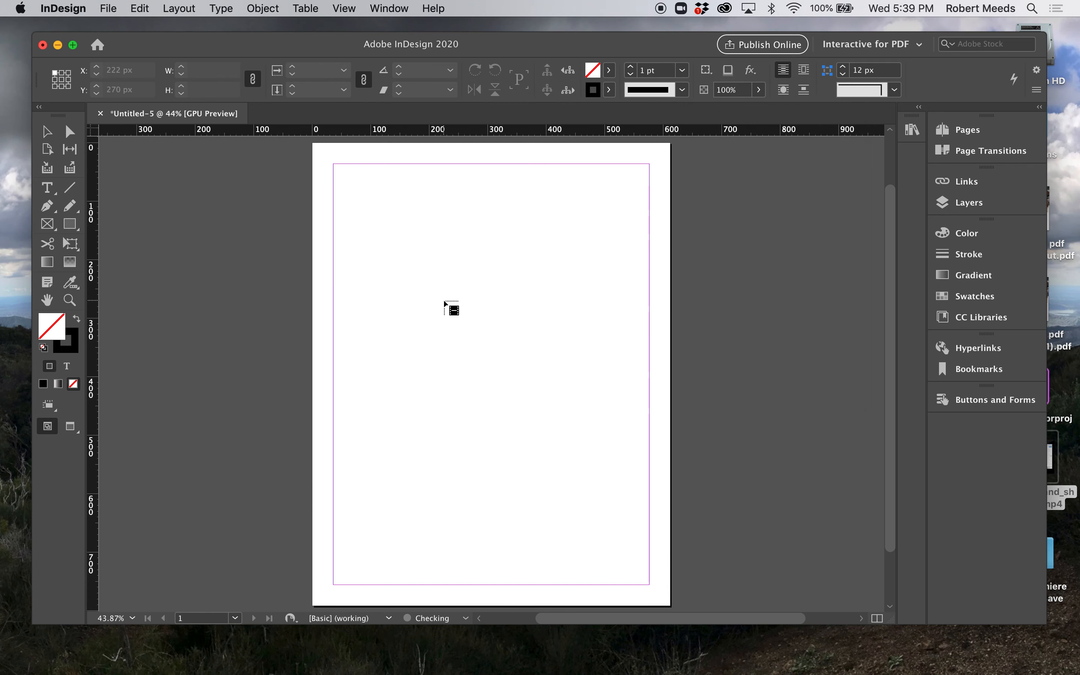
pyautogui.click(333, 214)
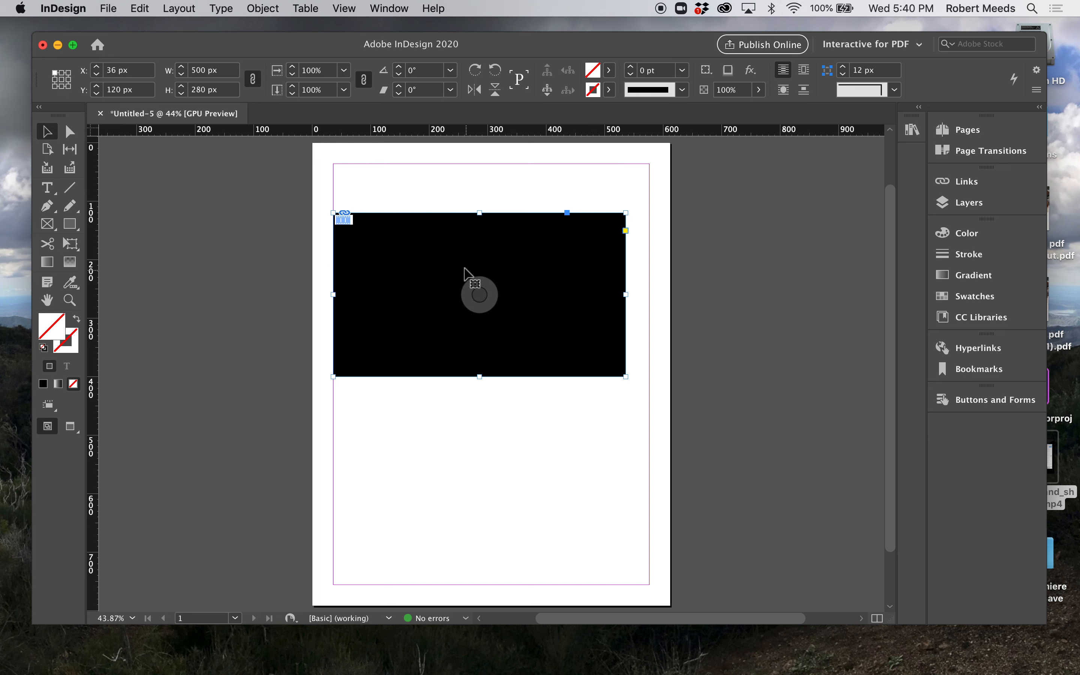
# Move the placed video frame horizontally to about X 54 px, keeping it at Y 120 px, and deselect it.
pyautogui.moveTo(464, 268); pyautogui.dragTo(511, 253)
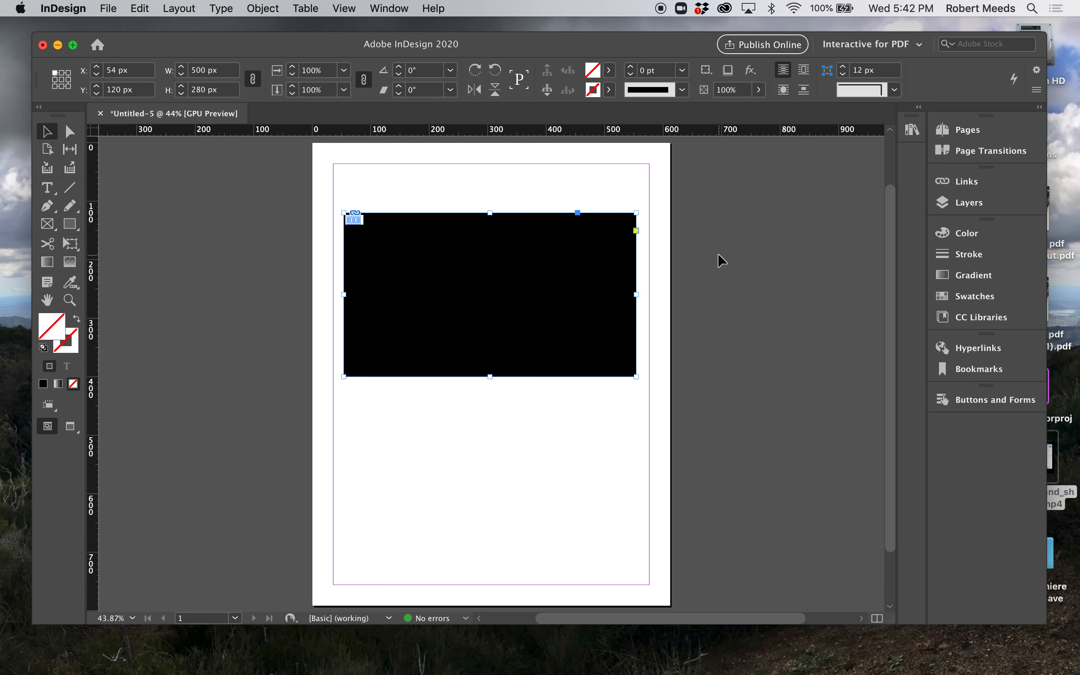
pyautogui.moveTo(482, 236)
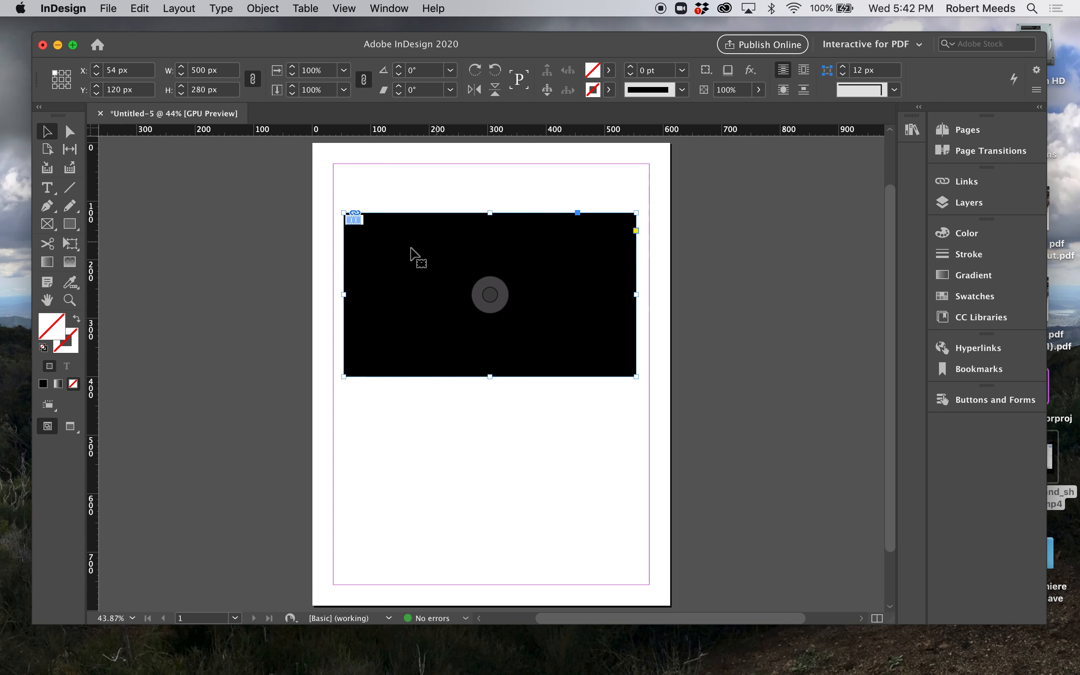
pyautogui.click(562, 439)
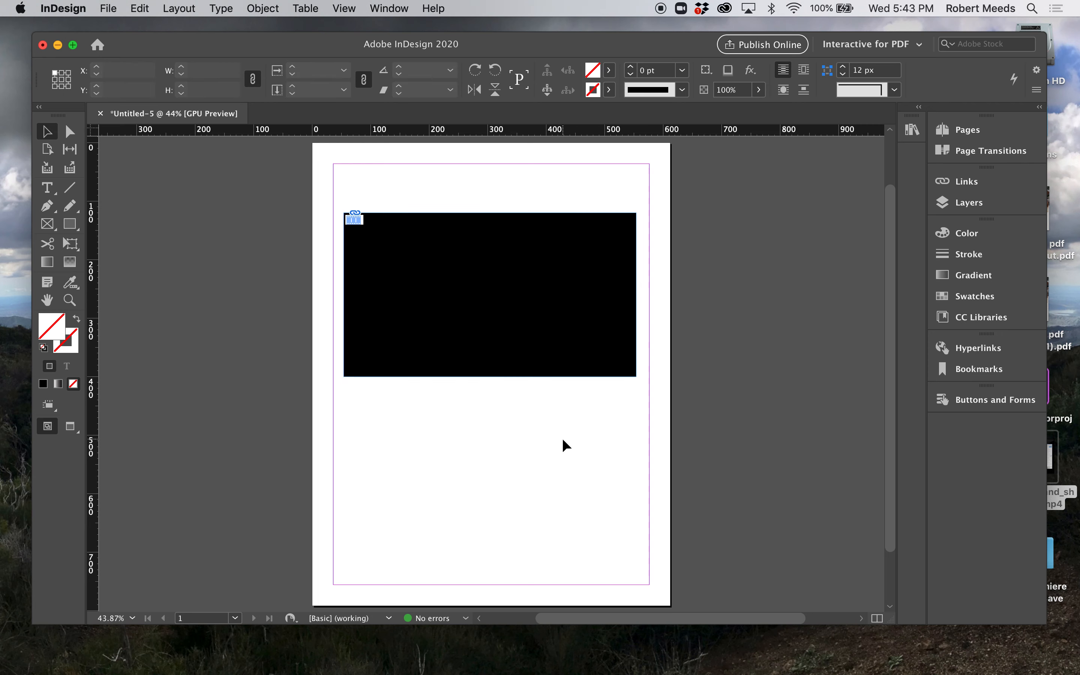
# Select the placed video and show its interactive Media settings.
pyautogui.click(566, 241)
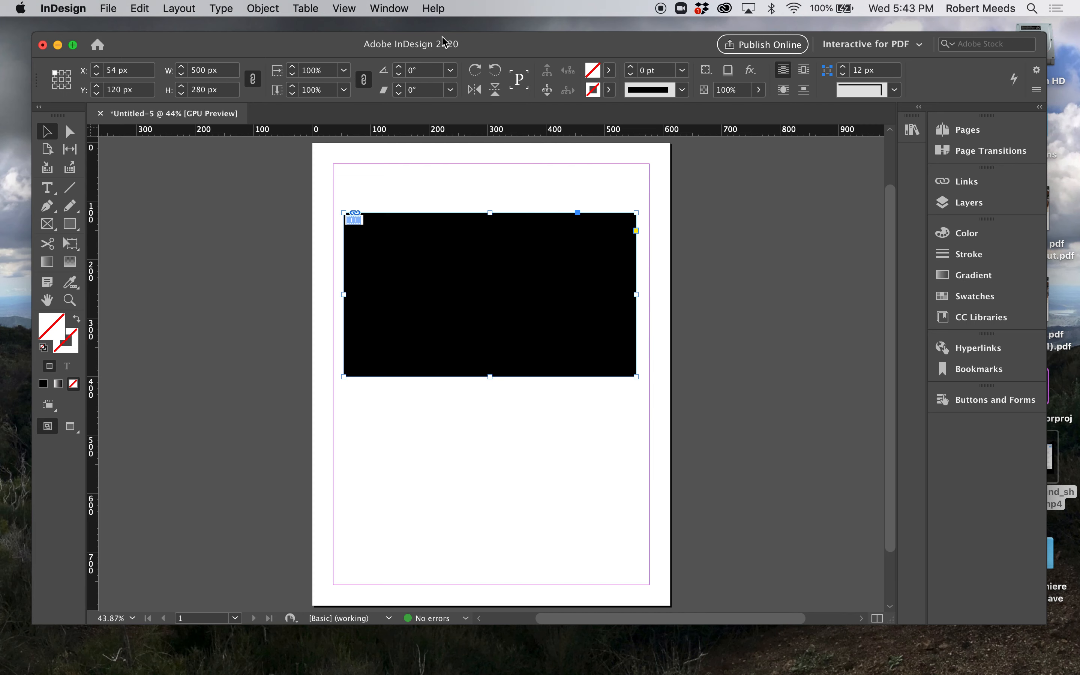
pyautogui.click(378, 9)
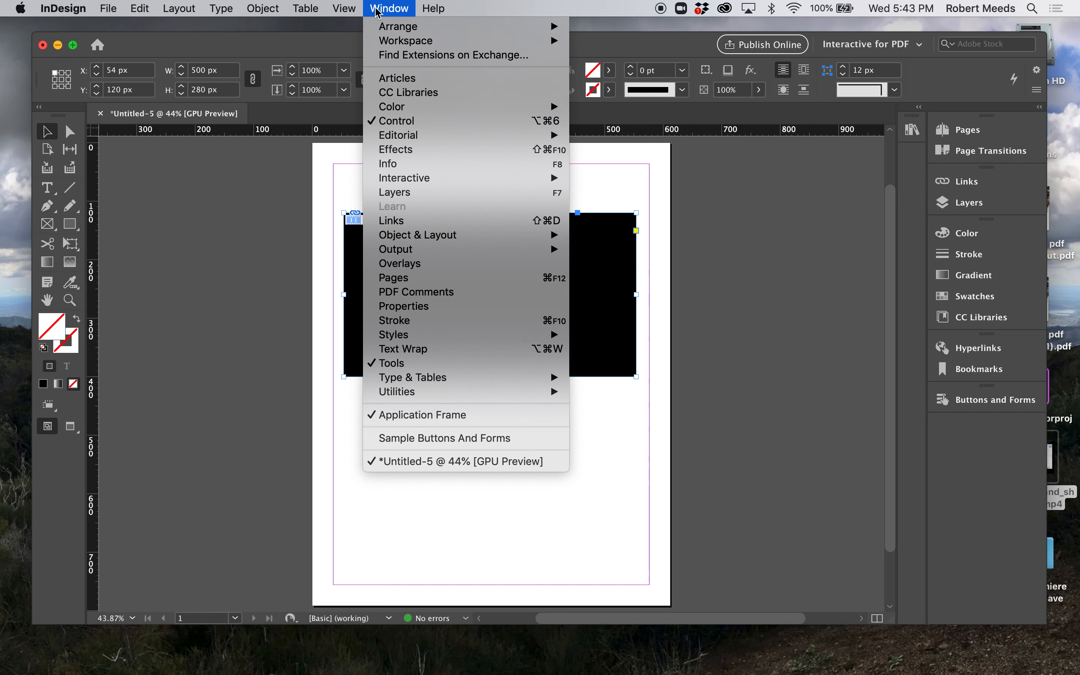
pyautogui.moveTo(449, 178)
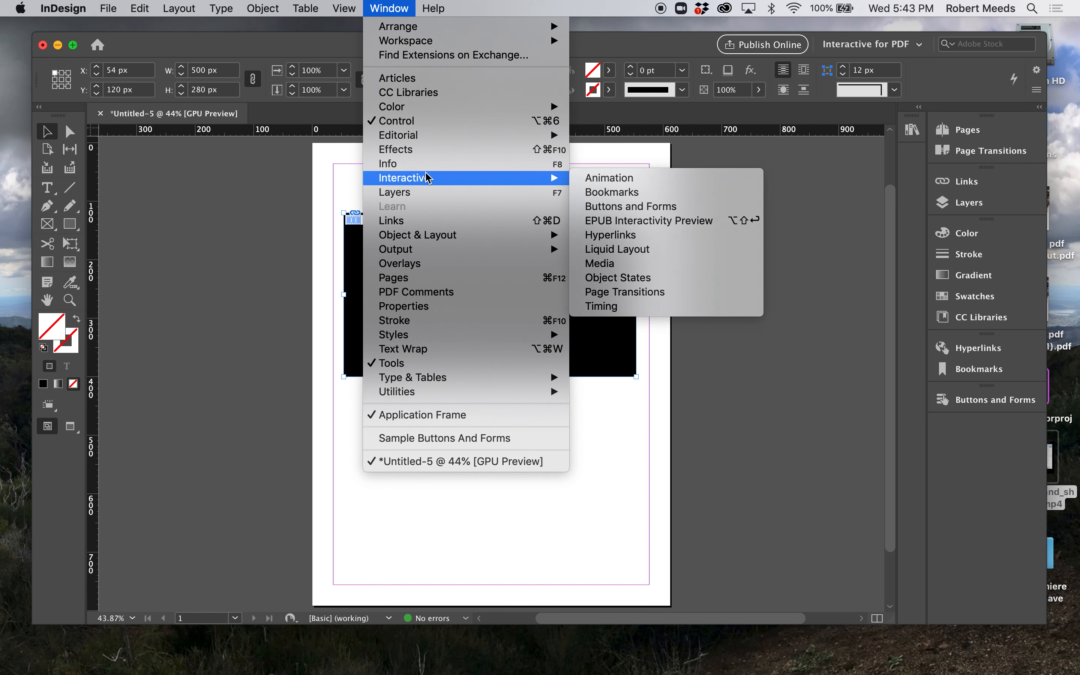
pyautogui.click(625, 265)
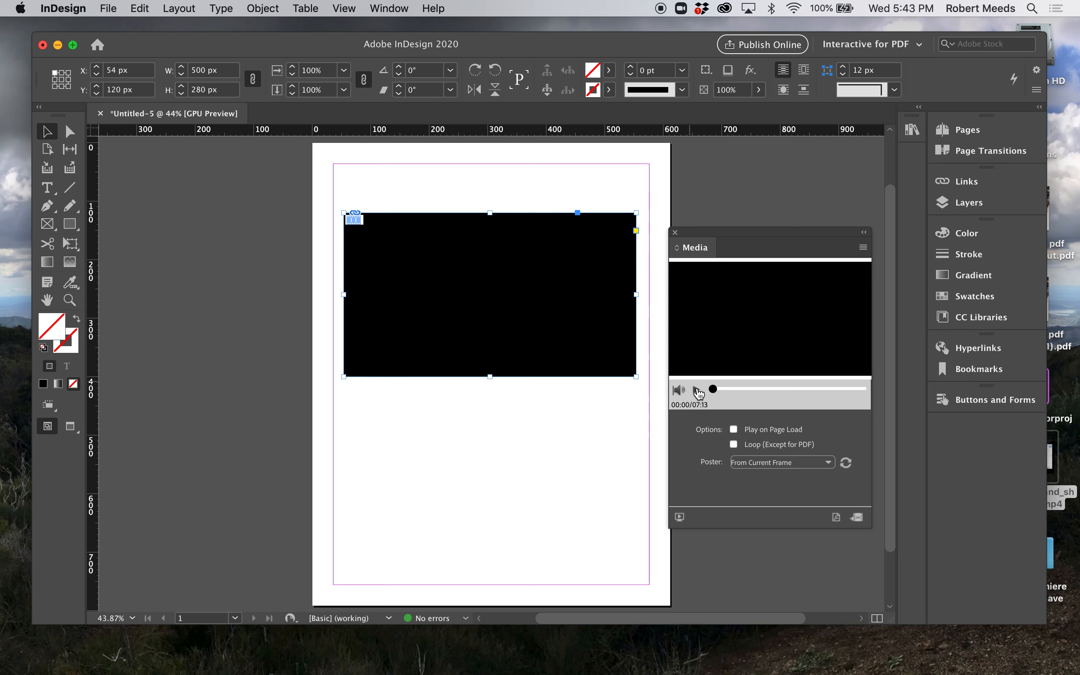
# Preview the video's playback and scrub it to the frame at about 04:50.
pyautogui.click(697, 390)
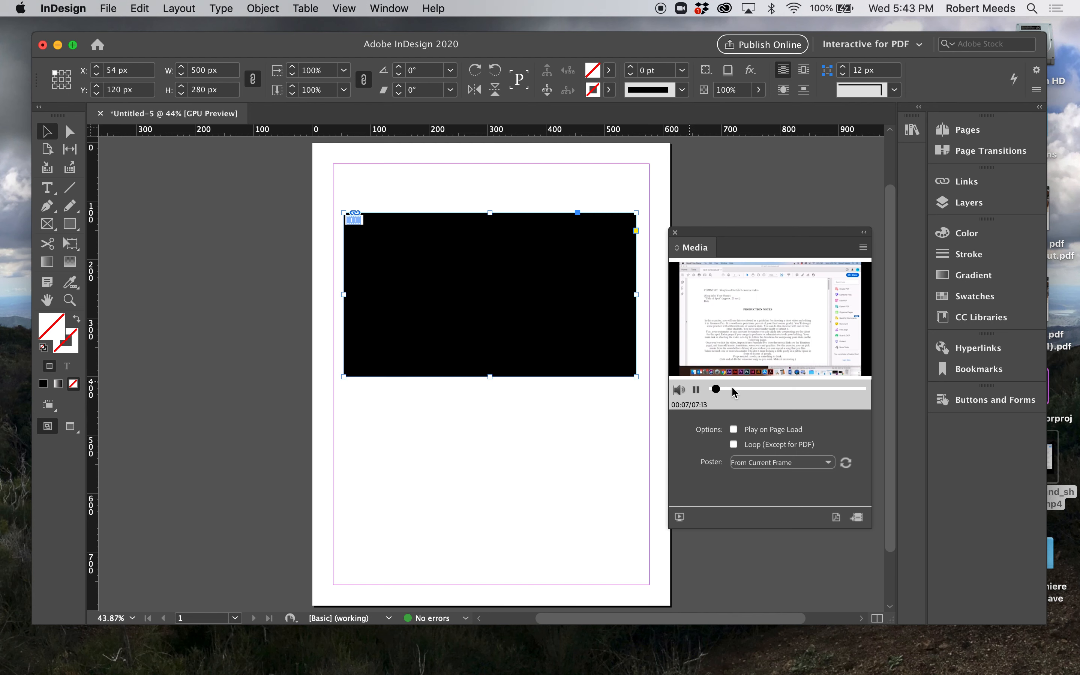
pyautogui.click(698, 391)
pyautogui.moveTo(730, 393); pyautogui.dragTo(804, 392)
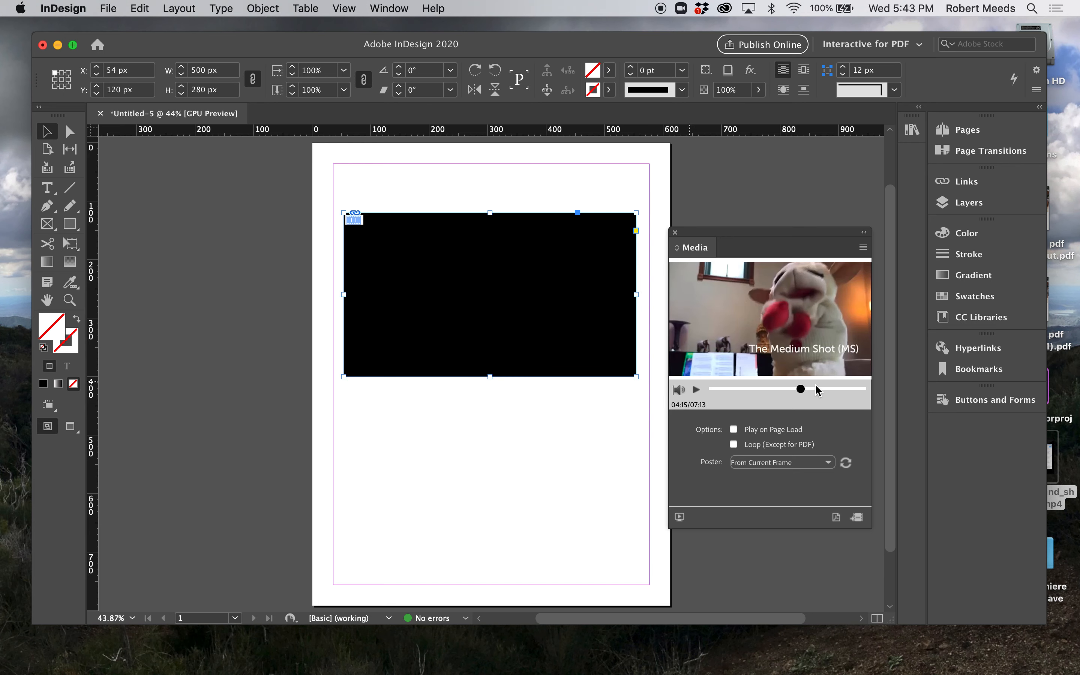
pyautogui.click(814, 389)
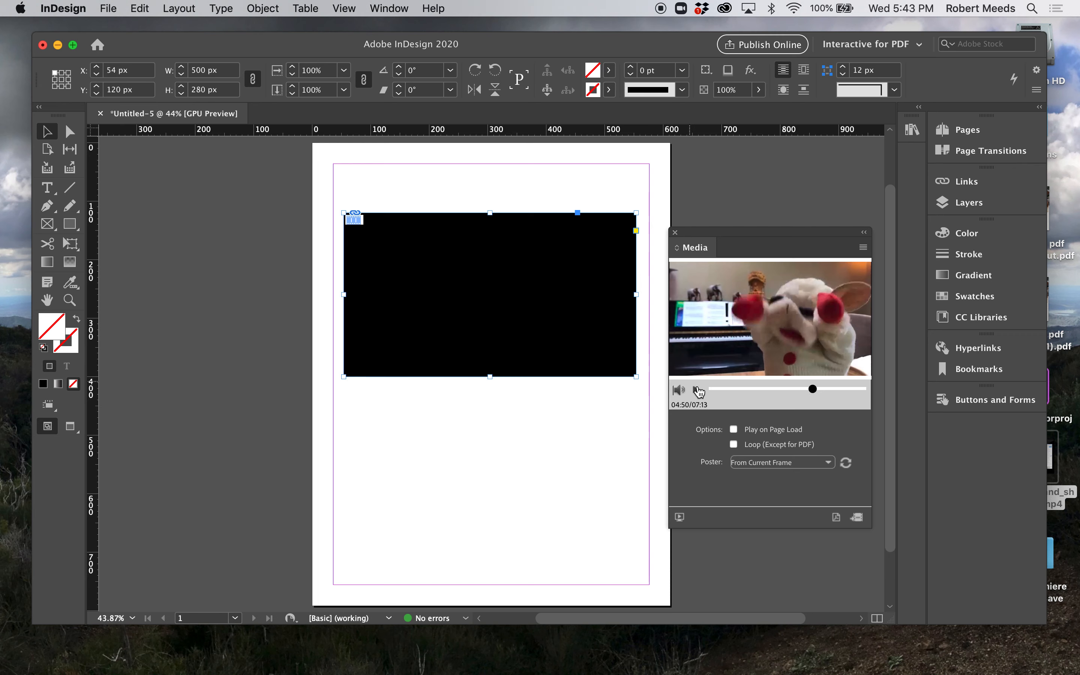
pyautogui.click(698, 391)
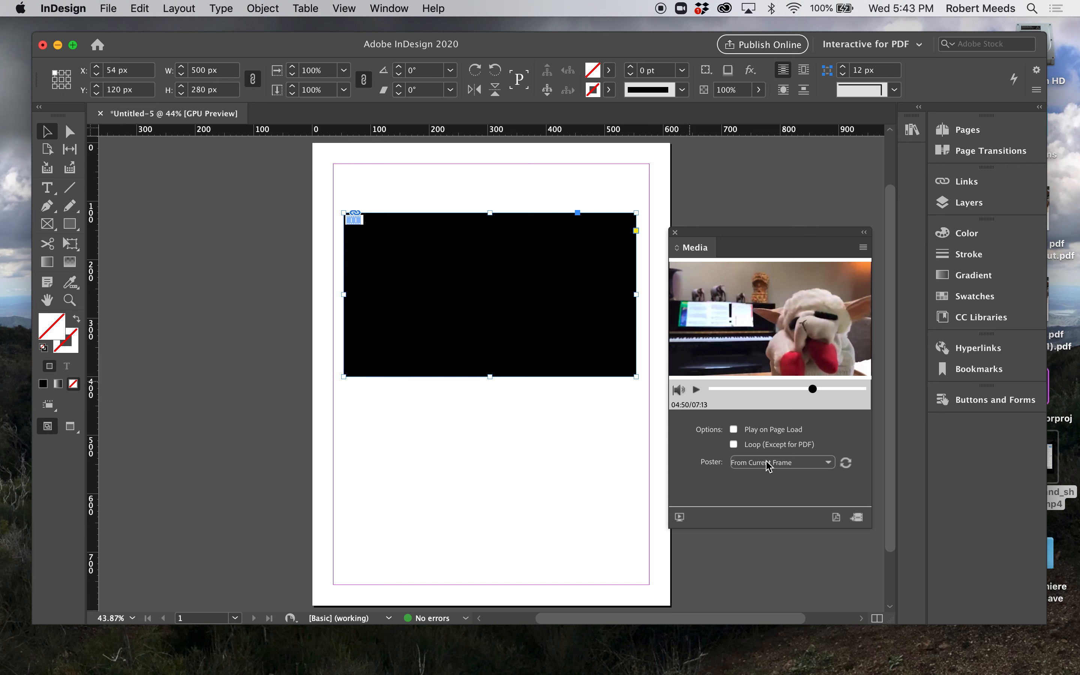
# Set the video's poster image from the current frame, refresh it on the page and close the Media settings.
pyautogui.click(832, 464)
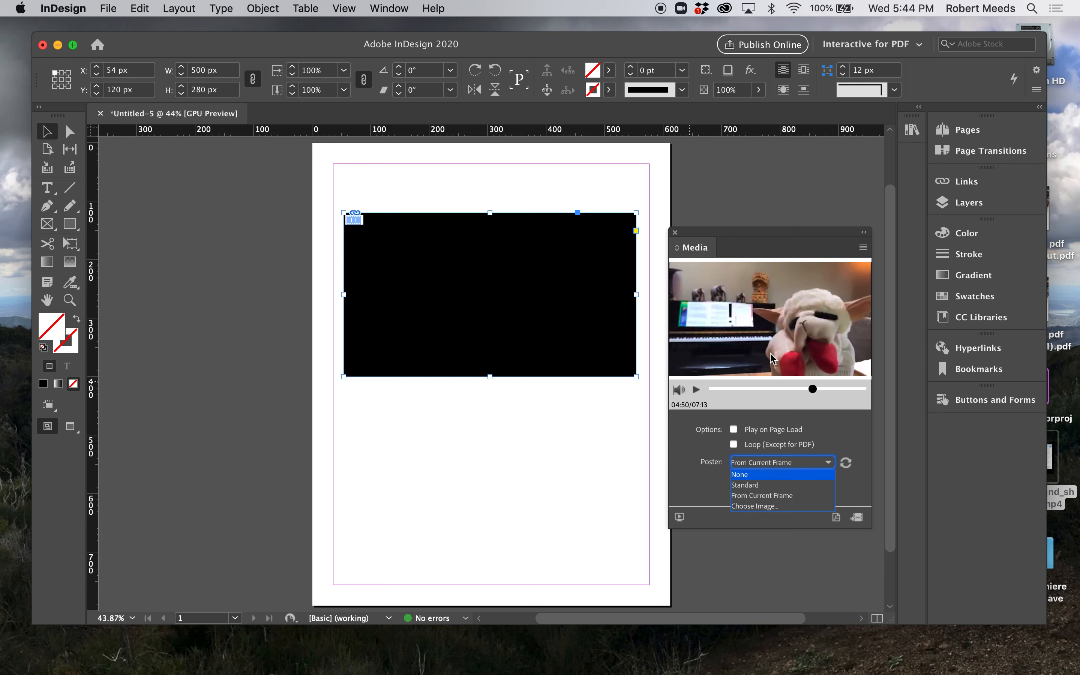
pyautogui.click(763, 496)
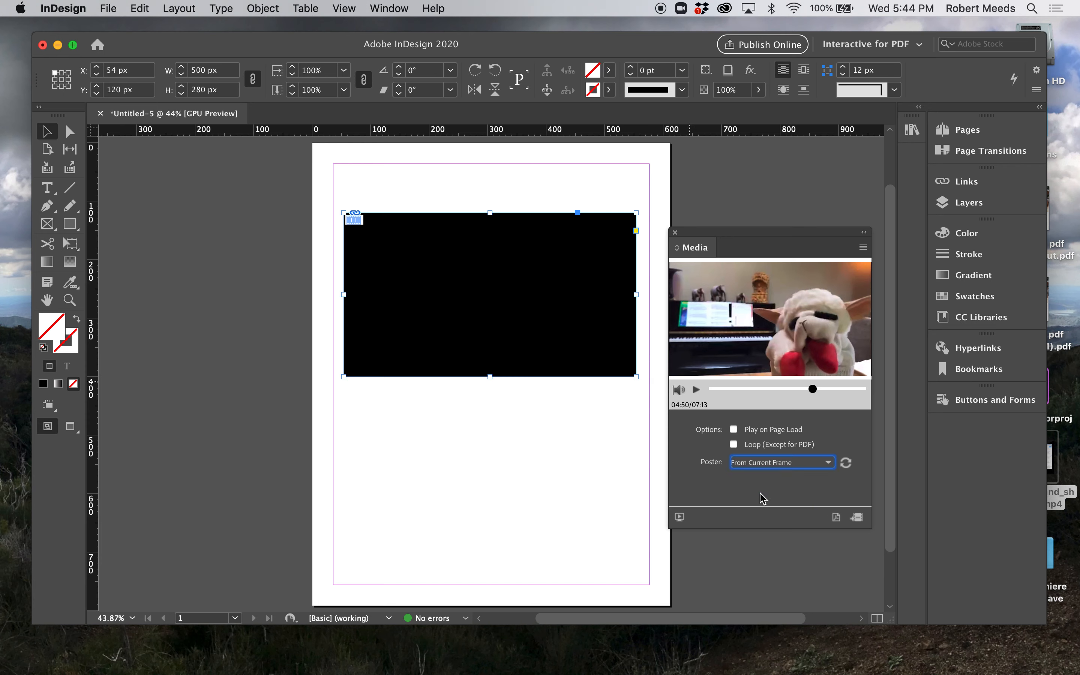
pyautogui.click(847, 464)
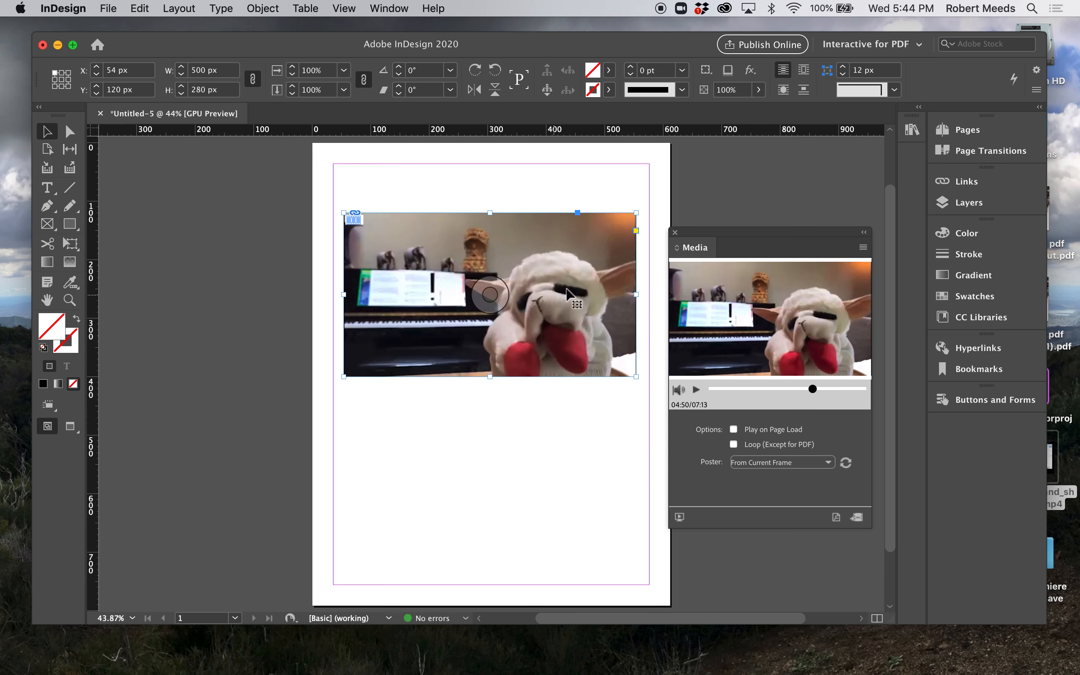
pyautogui.click(549, 416)
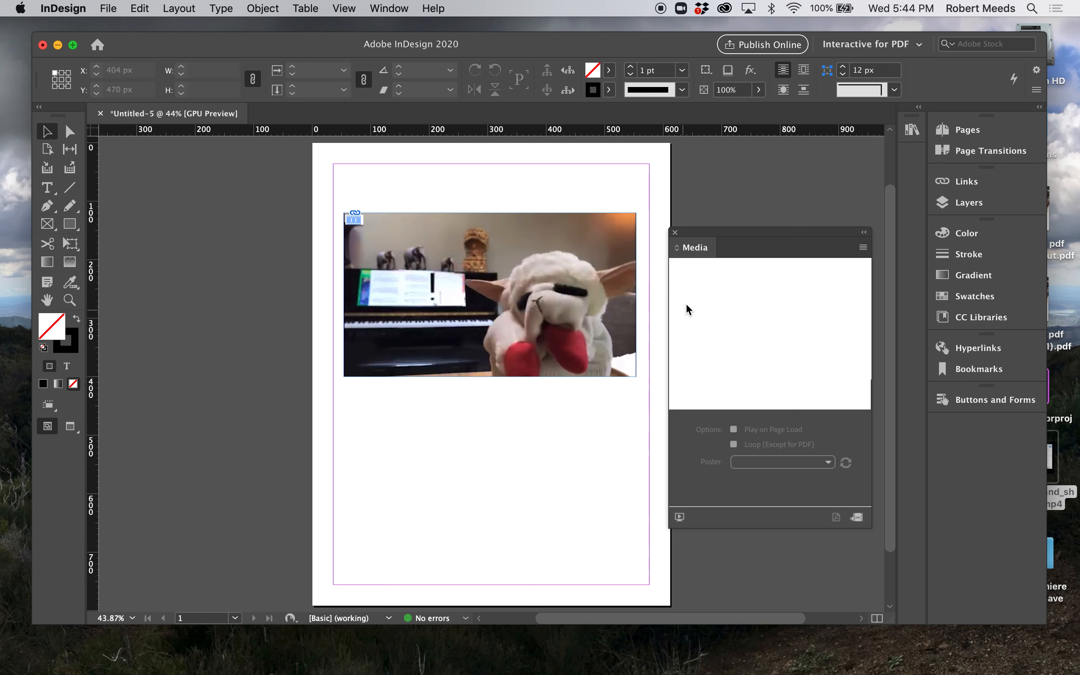
pyautogui.click(675, 232)
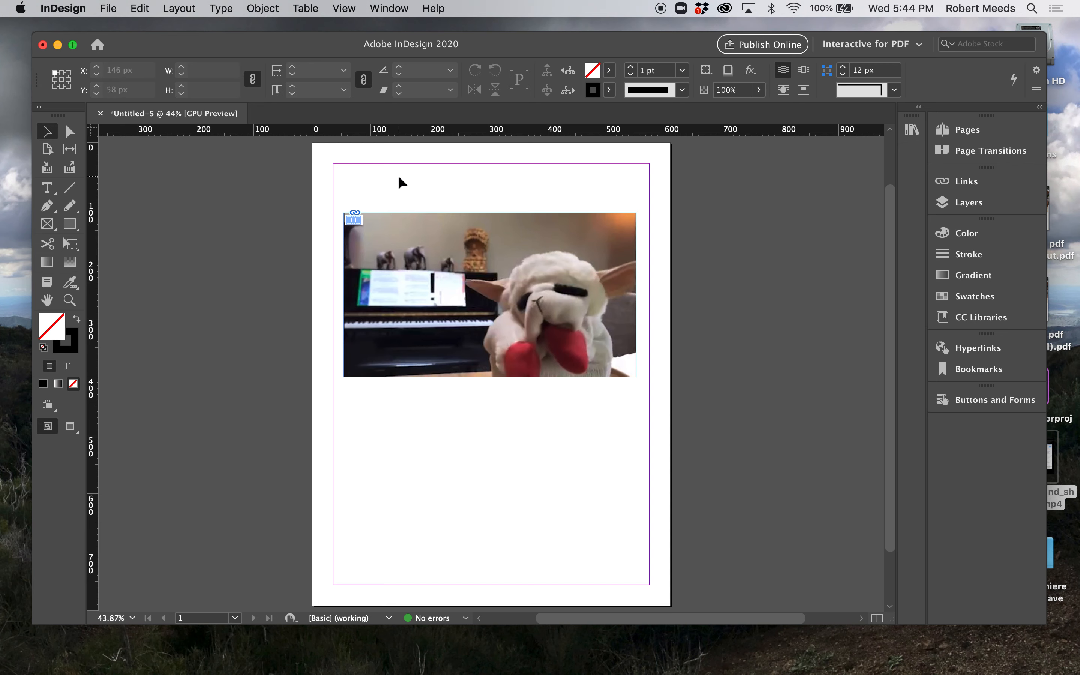
# Export the document to the Desktop as Untitled-5.pdf in Adobe PDF (Interactive) format with Forms and Media set to Include All.
pyautogui.click(111, 9)
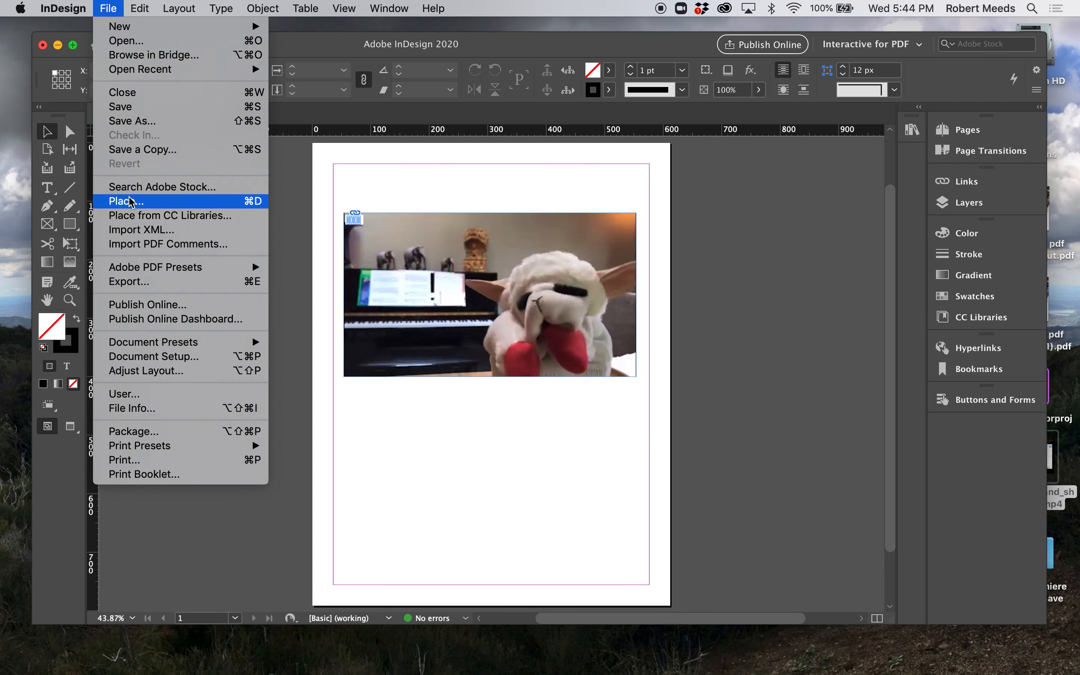
pyautogui.click(135, 285)
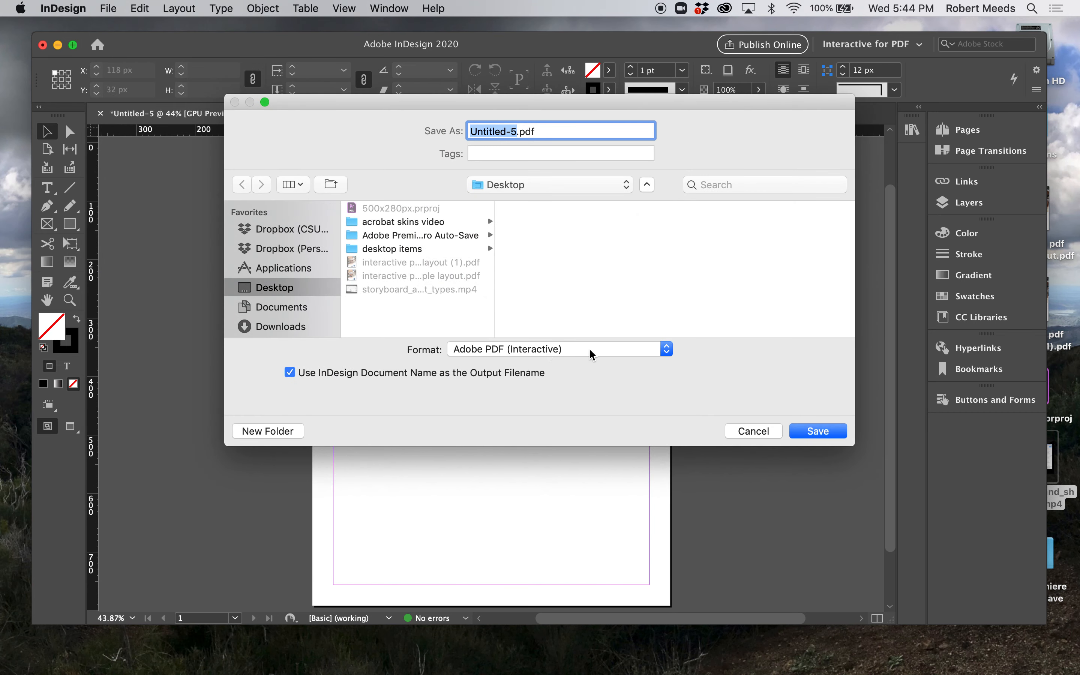
pyautogui.click(667, 349)
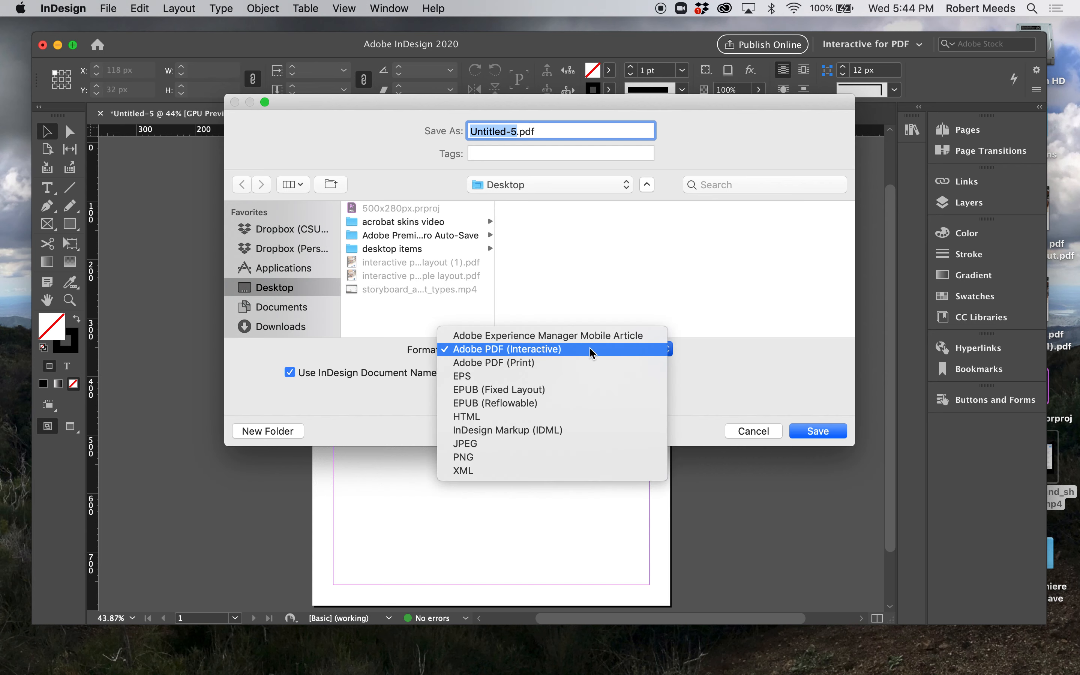
pyautogui.click(485, 353)
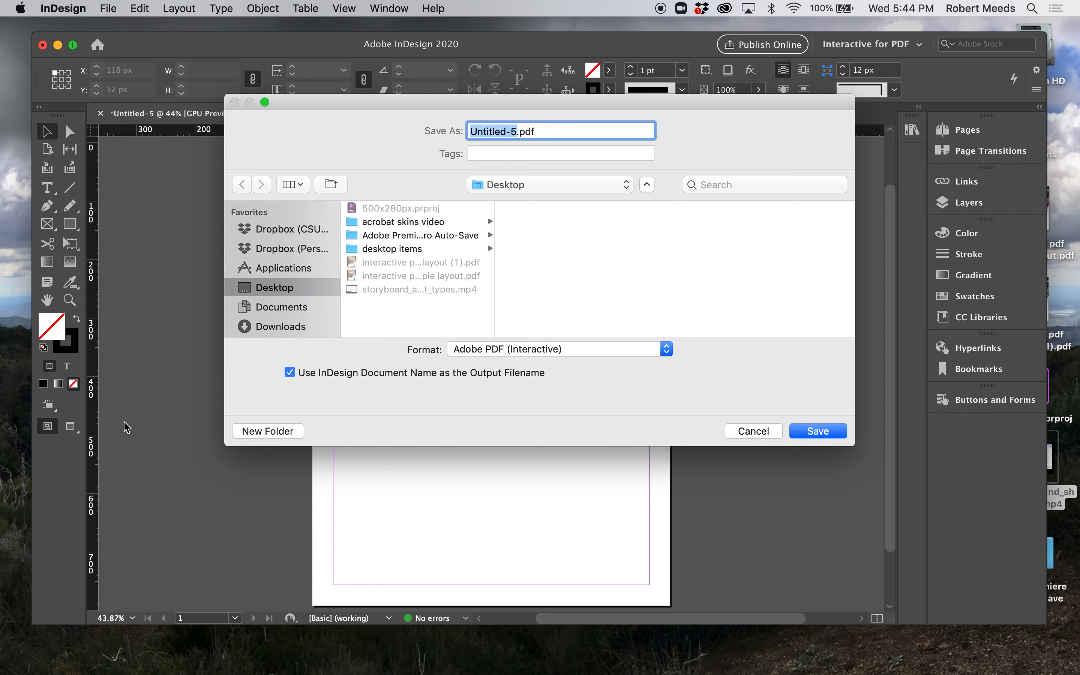
pyautogui.click(818, 431)
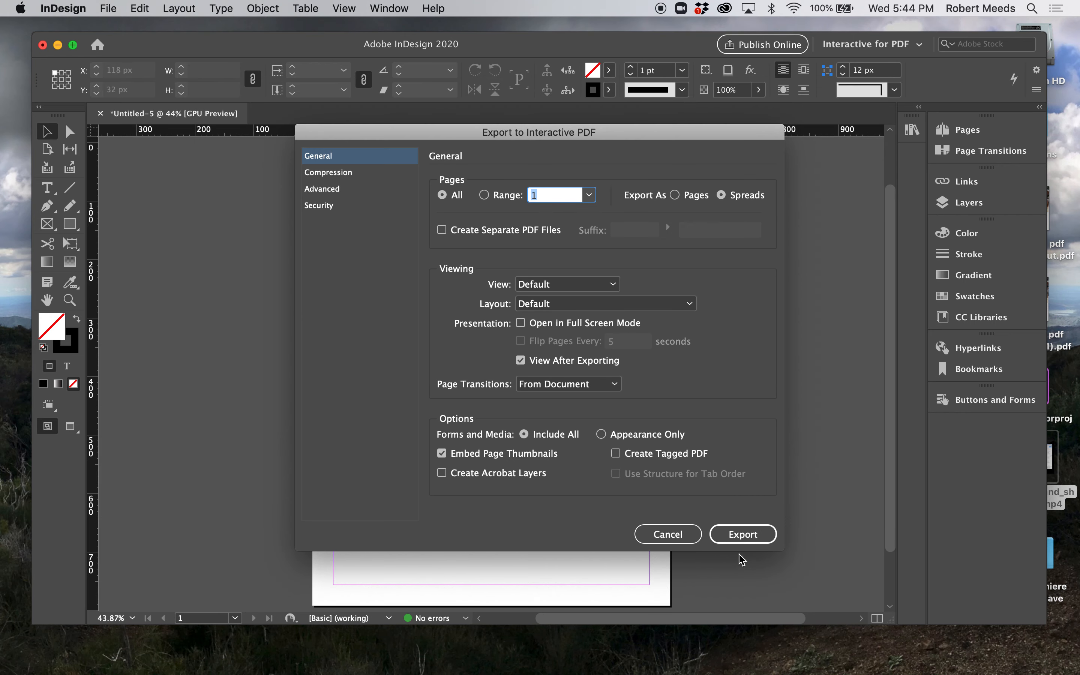
pyautogui.click(741, 536)
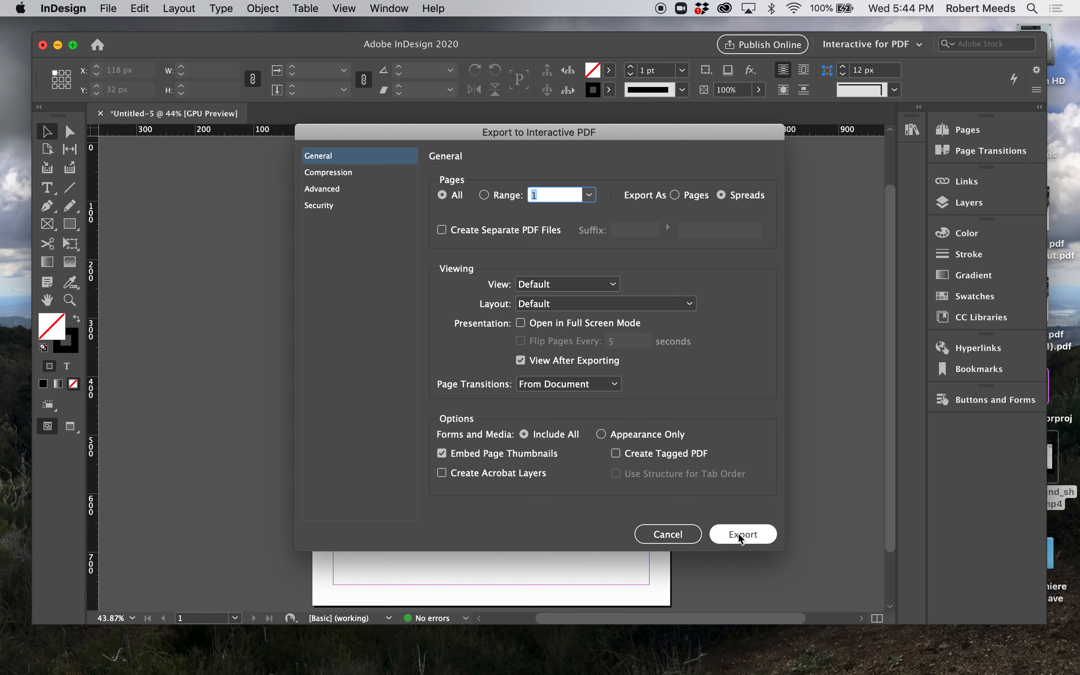
pyautogui.click(763, 538)
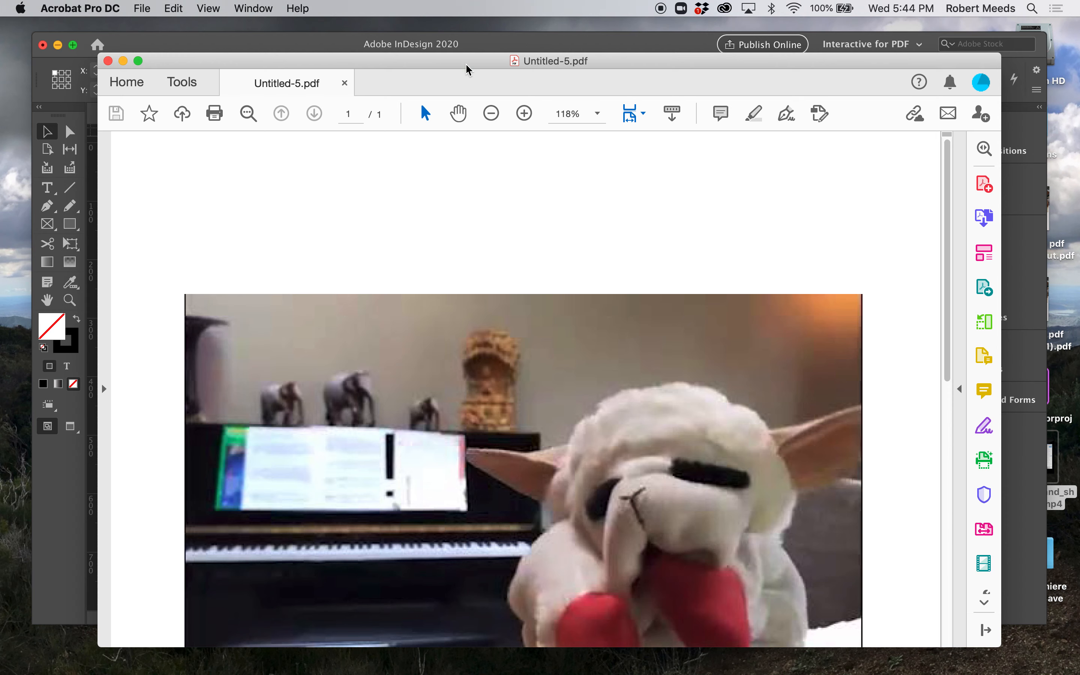
# Fit the whole PDF page in view, activate the video and trust this document one time only.
pyautogui.moveTo(465, 64); pyautogui.dragTo(452, 42)
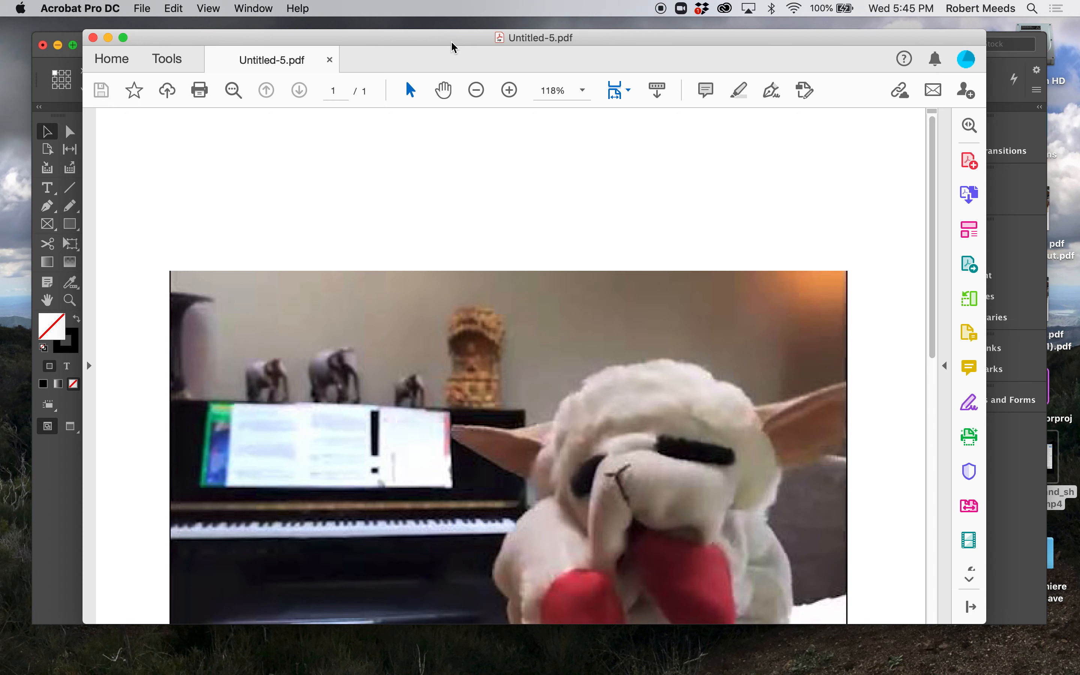
pyautogui.press('super+0')
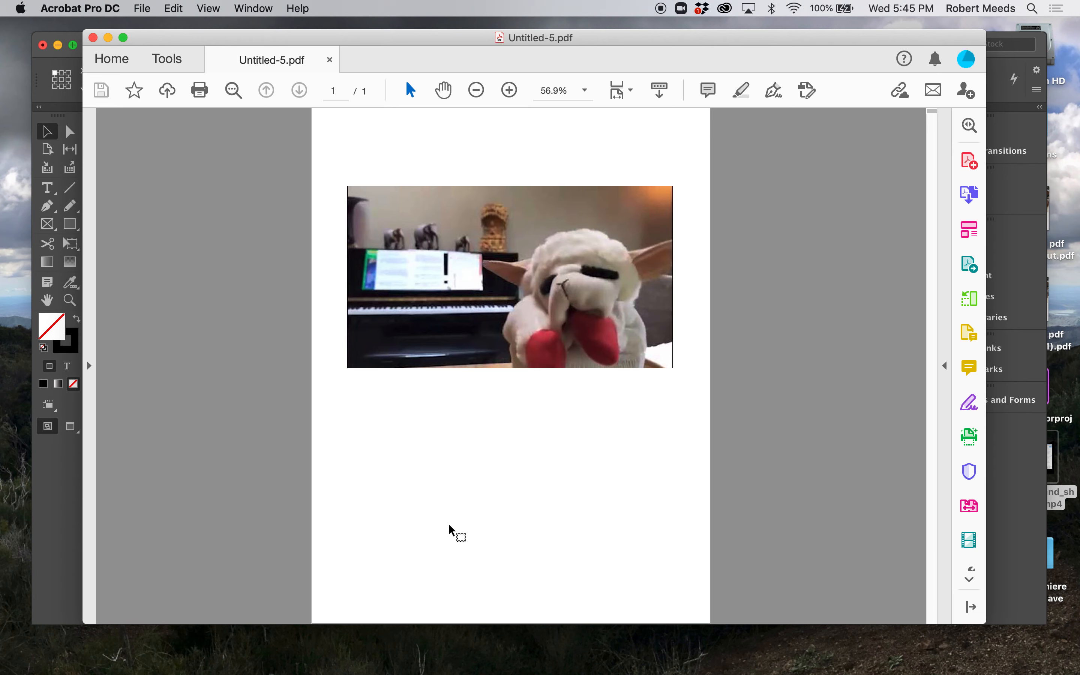
pyautogui.click(471, 362)
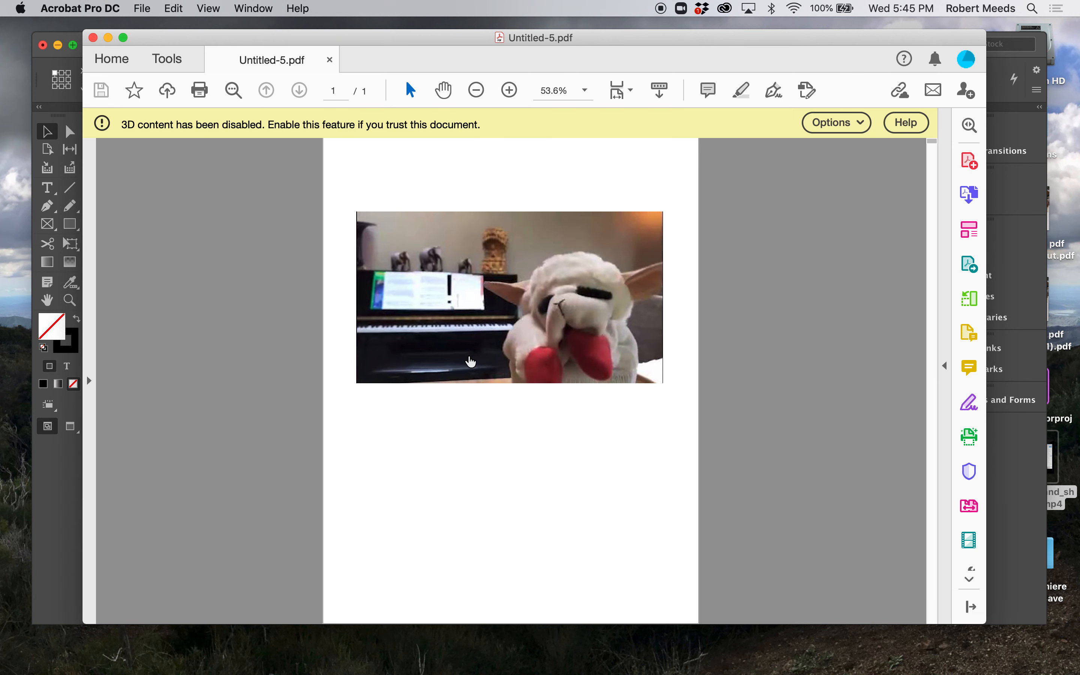
pyautogui.click(864, 126)
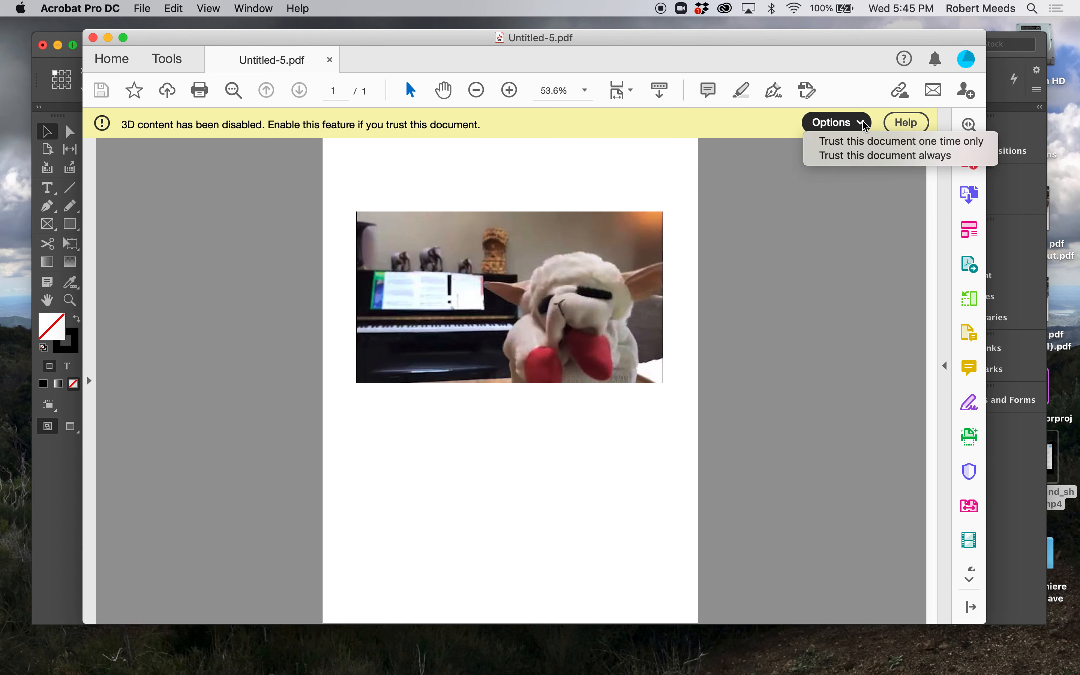
pyautogui.click(865, 142)
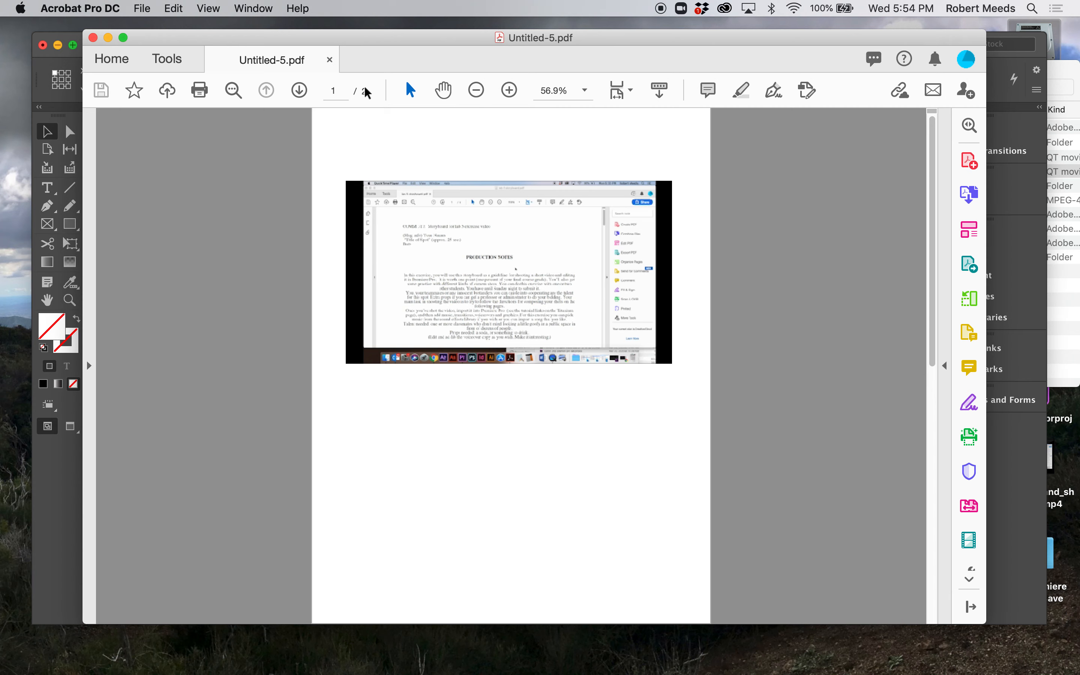
# Close the PDF, reopen Untitled-5 from the recent files and fit its page in view.
pyautogui.click(328, 59)
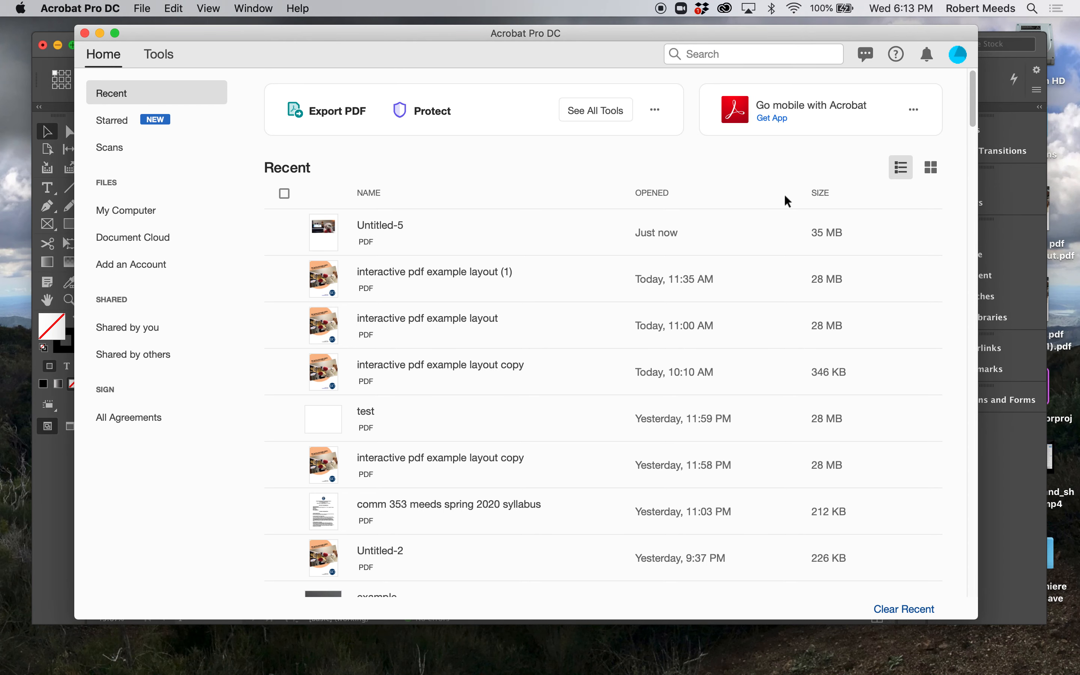
pyautogui.doubleClick(329, 230)
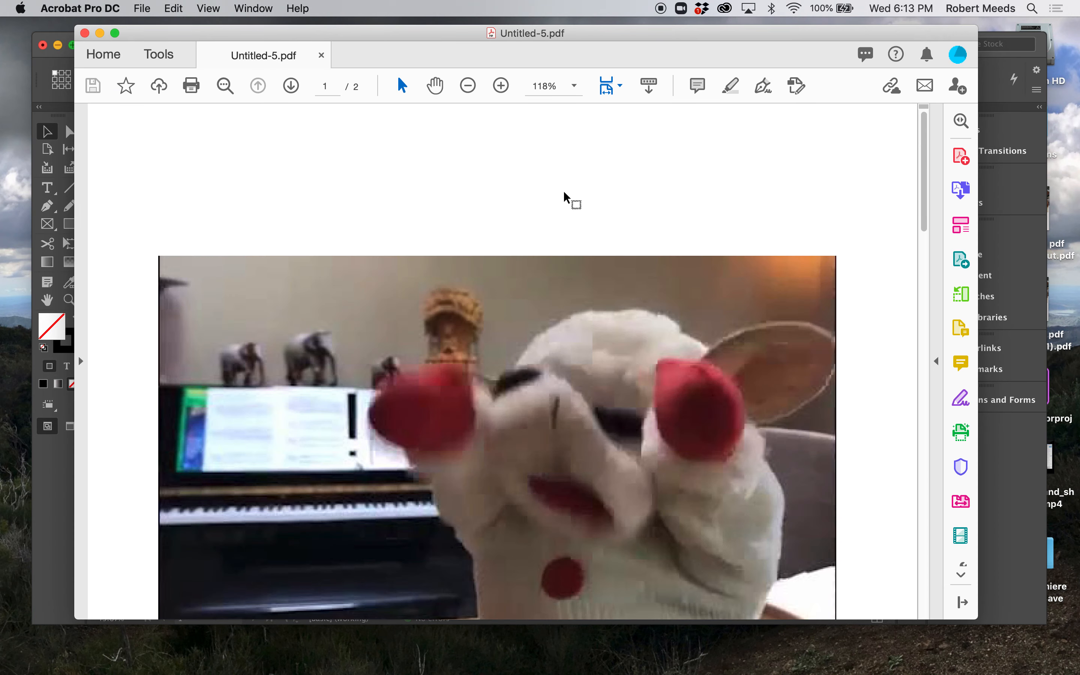
pyautogui.press('super+0')
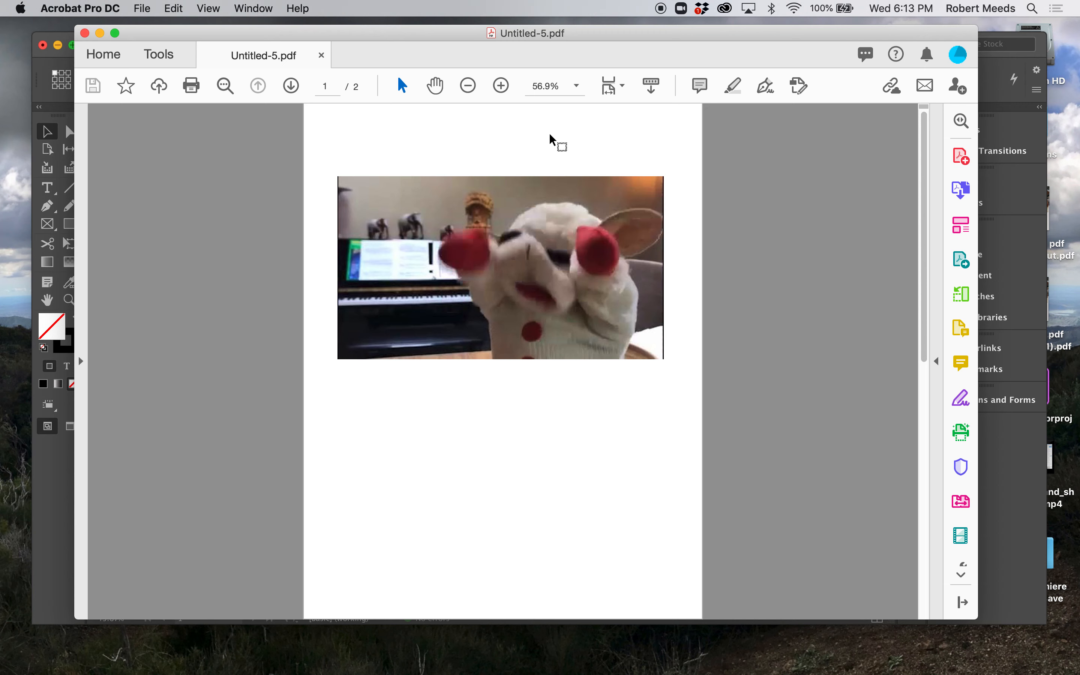
# Look over the installed apps in the Creative Cloud app and close its window.
pyautogui.click(727, 11)
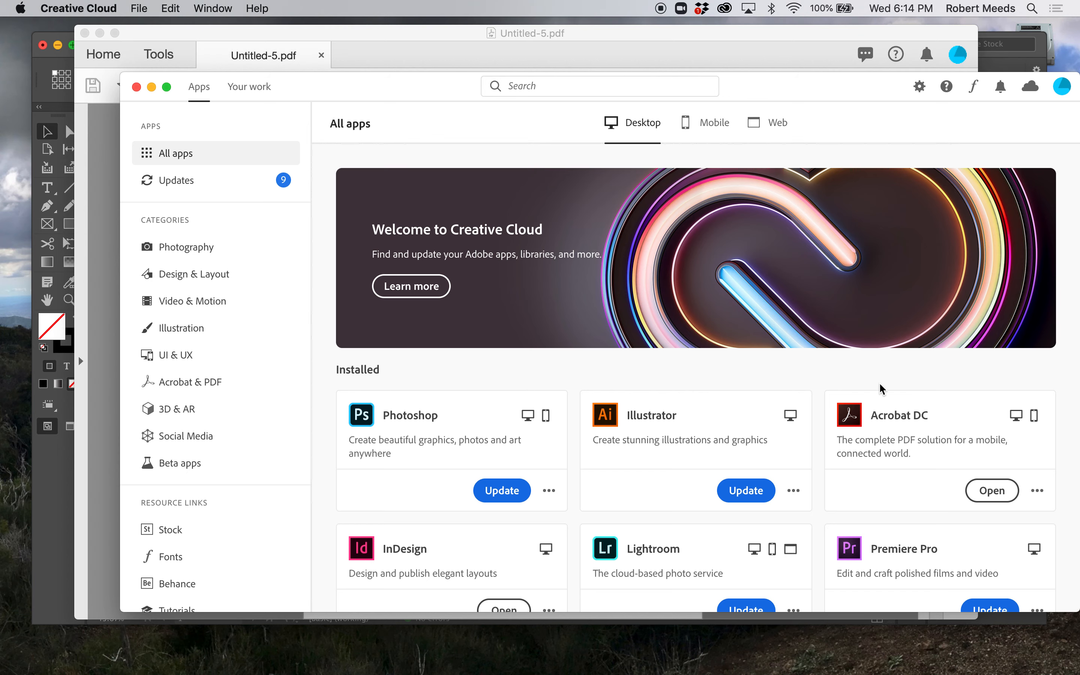
pyautogui.click(137, 88)
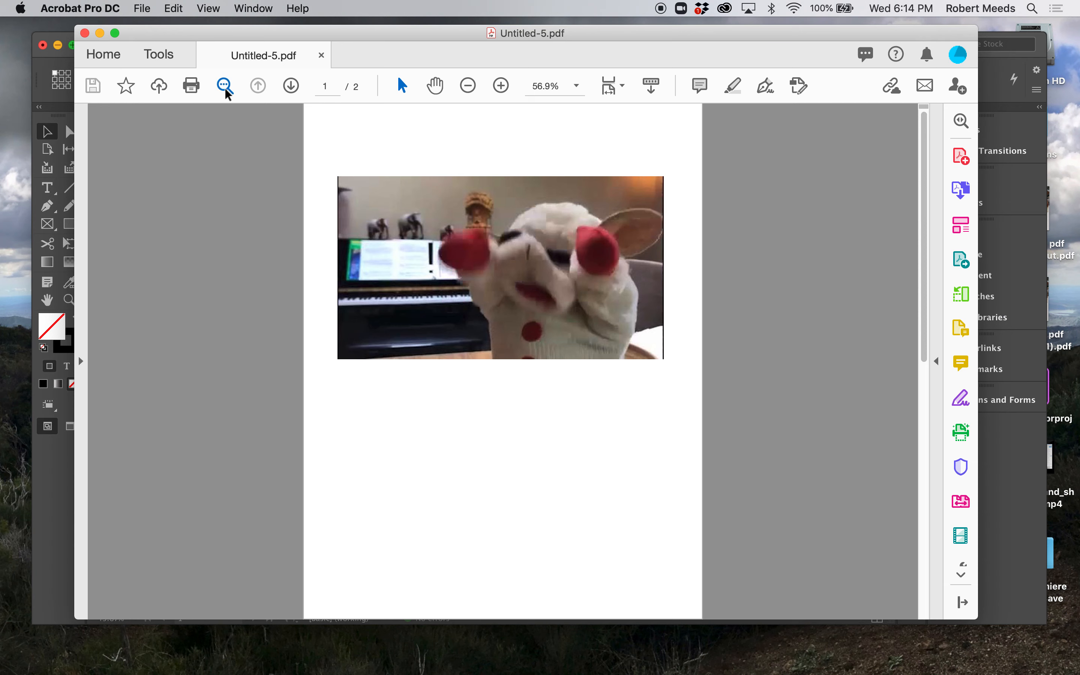
# Activate the Rich Media tools and open the properties of the video on page 1.
pyautogui.click(163, 57)
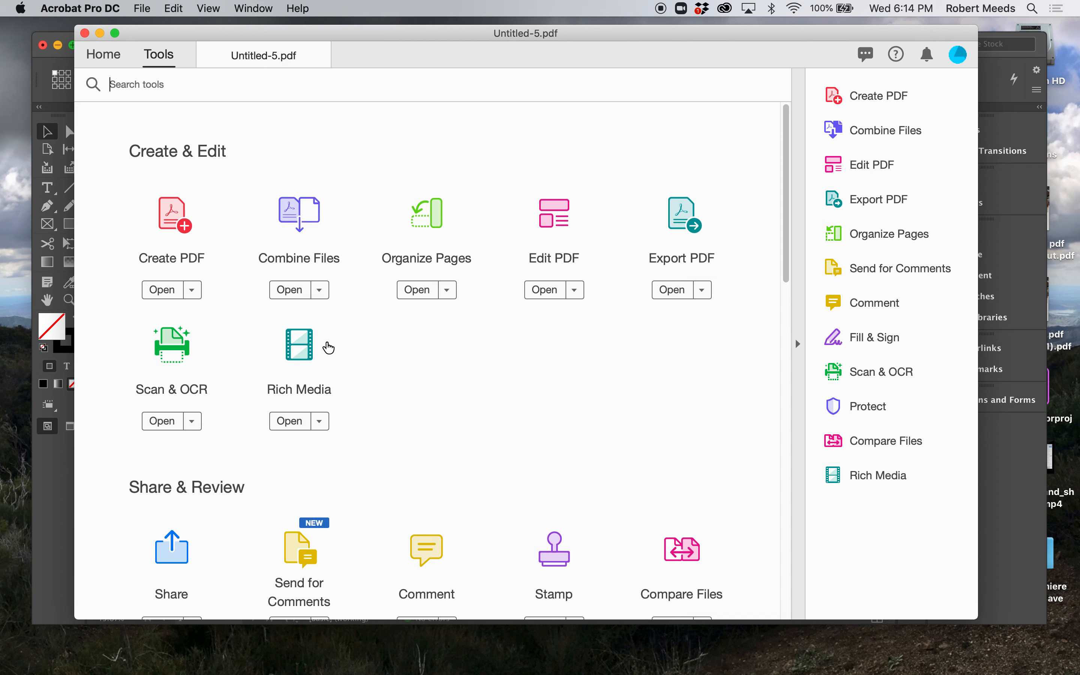
pyautogui.click(303, 348)
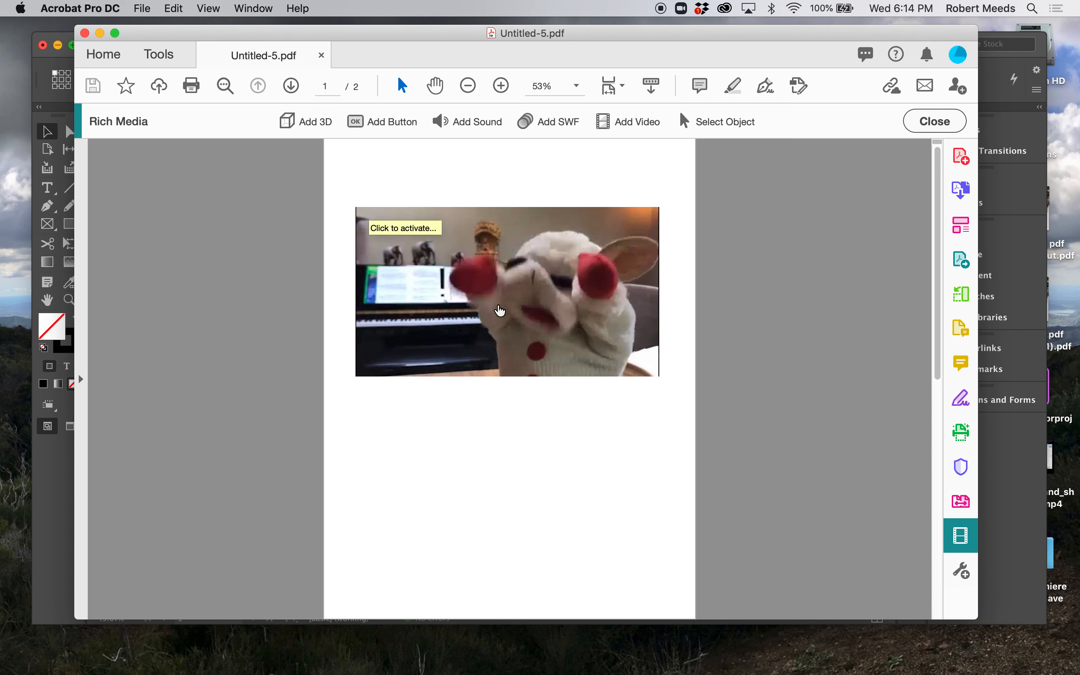
pyautogui.rightClick(488, 318)
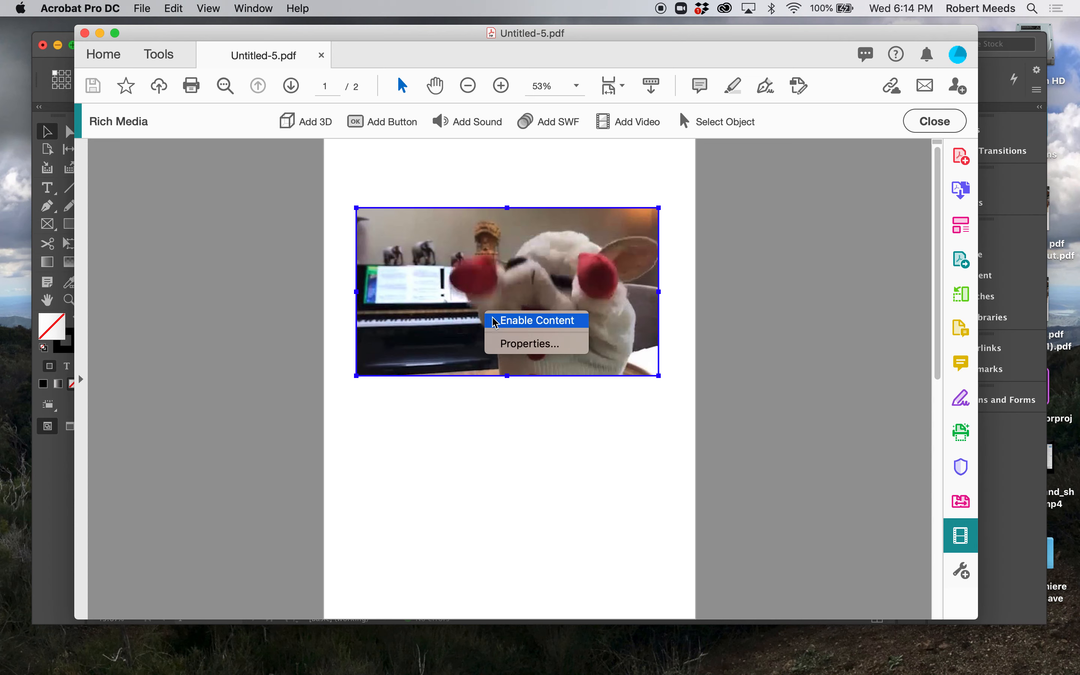
pyautogui.click(513, 349)
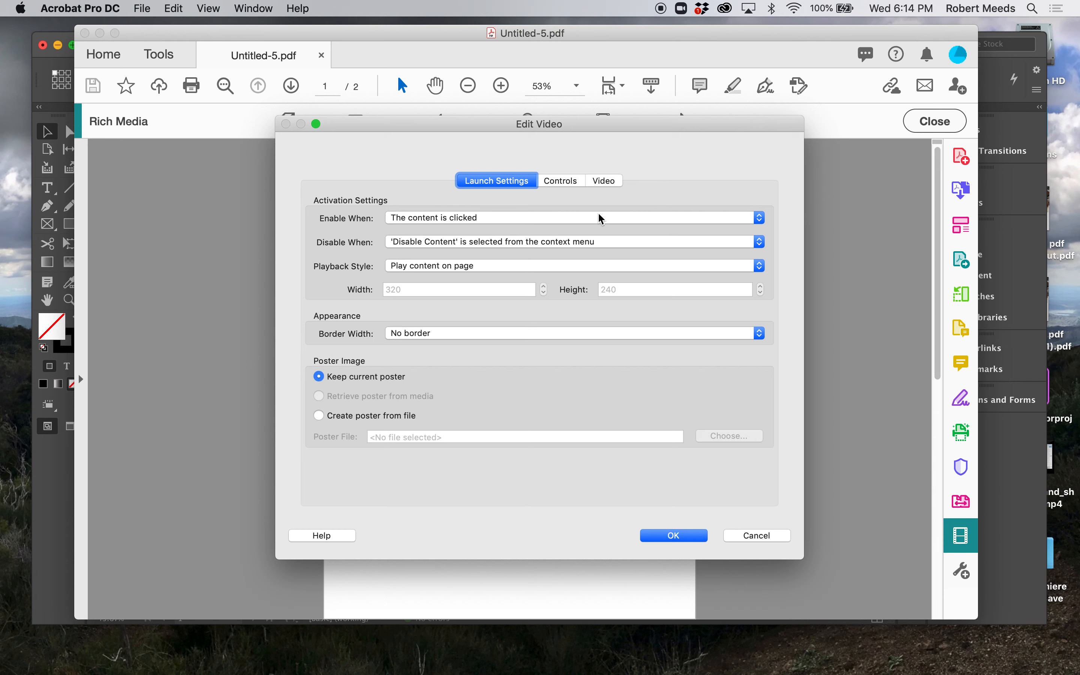
# Set the video's playback controls skin to Play, Stop, Seek, Mute, and Volume, close the Rich Media tools and deselect the video.
pyautogui.click(557, 183)
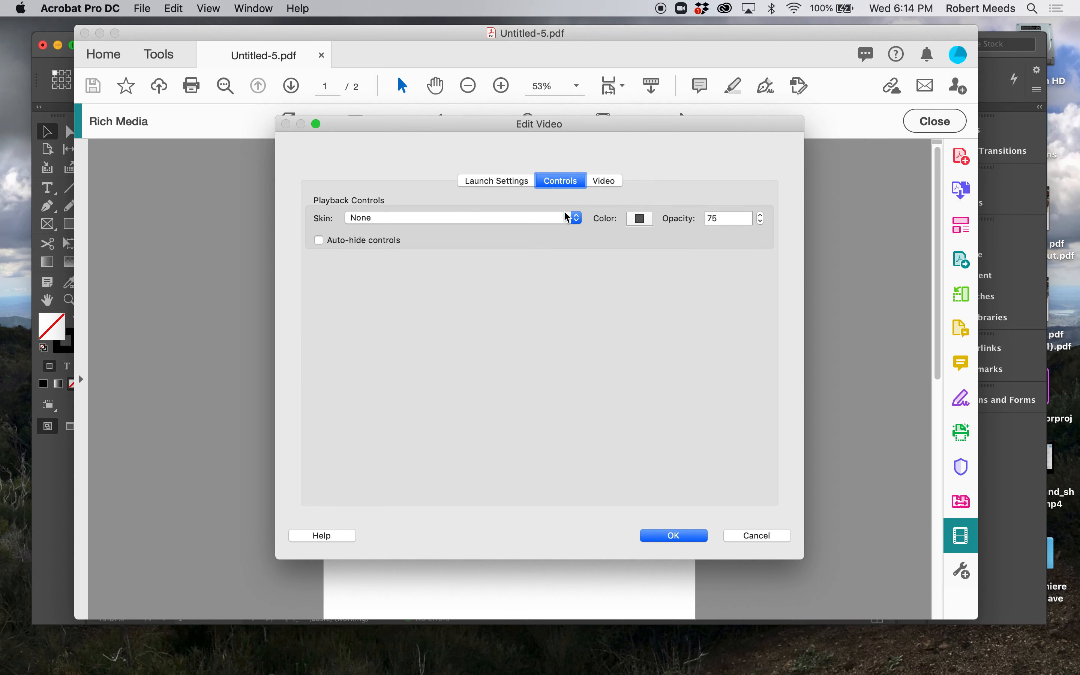
pyautogui.click(578, 219)
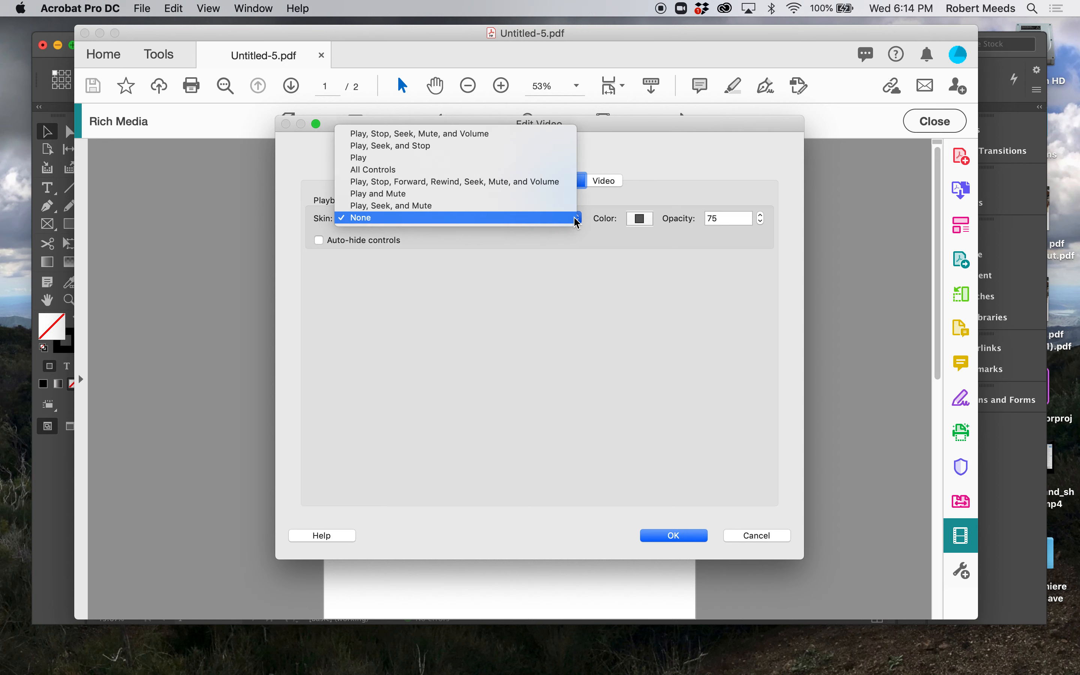
pyautogui.click(388, 134)
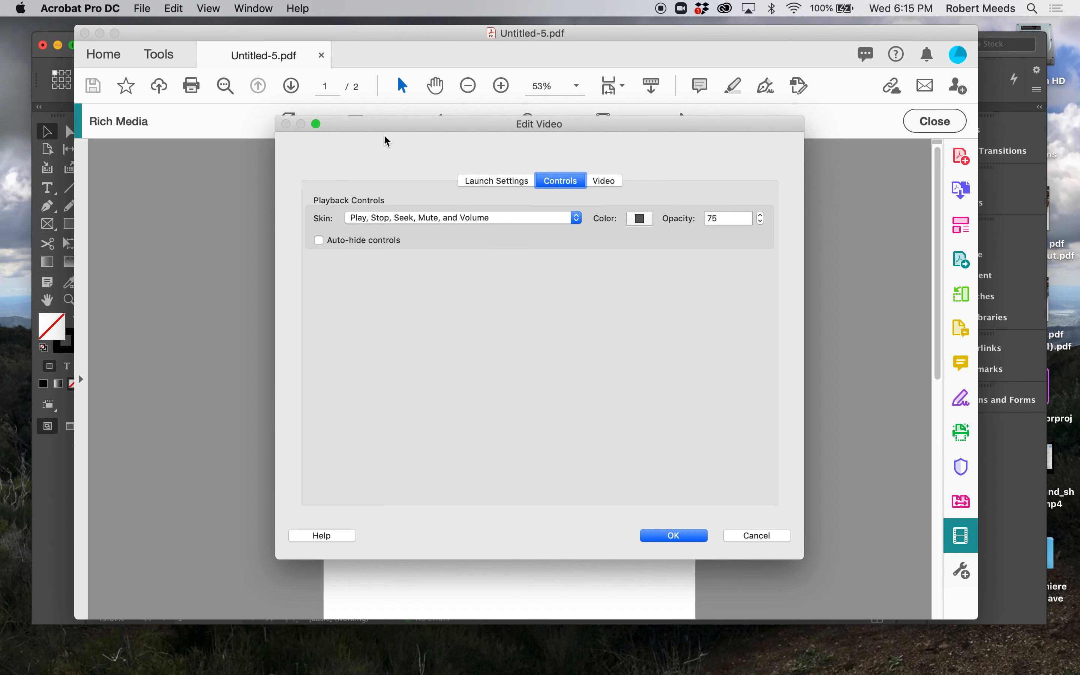
pyautogui.click(687, 538)
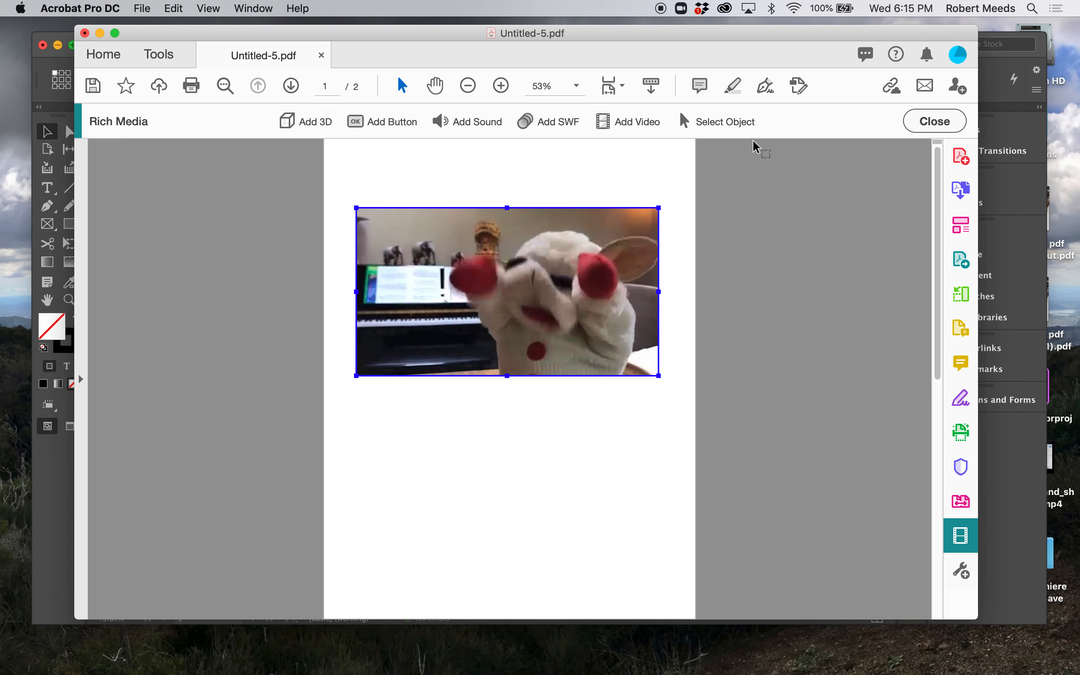
pyautogui.click(939, 122)
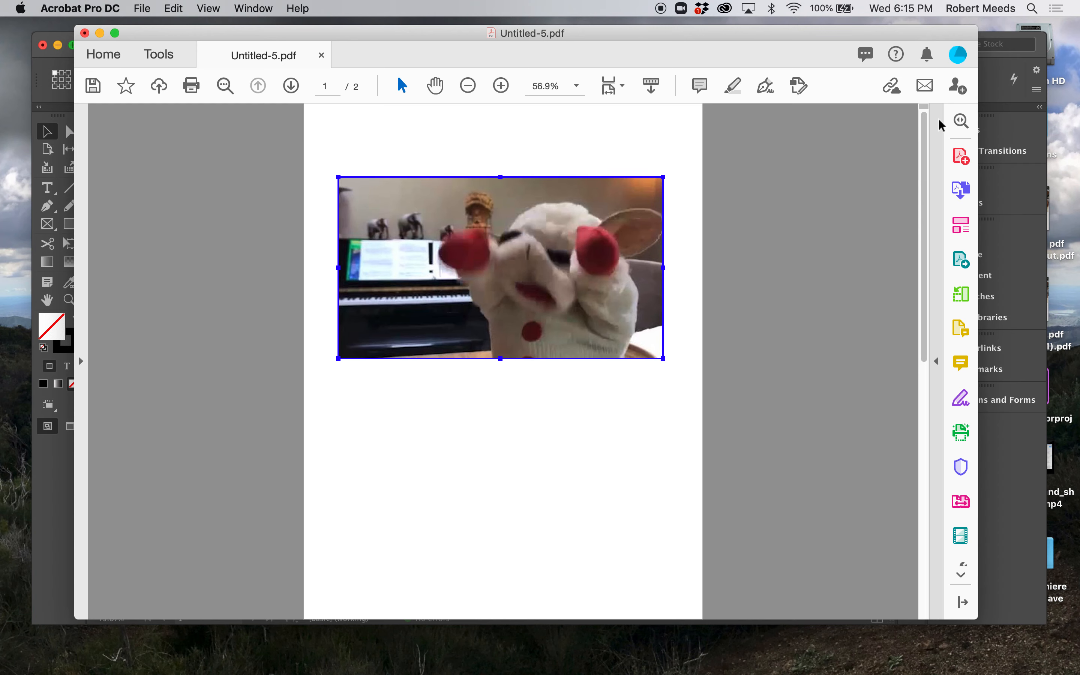
pyautogui.click(510, 429)
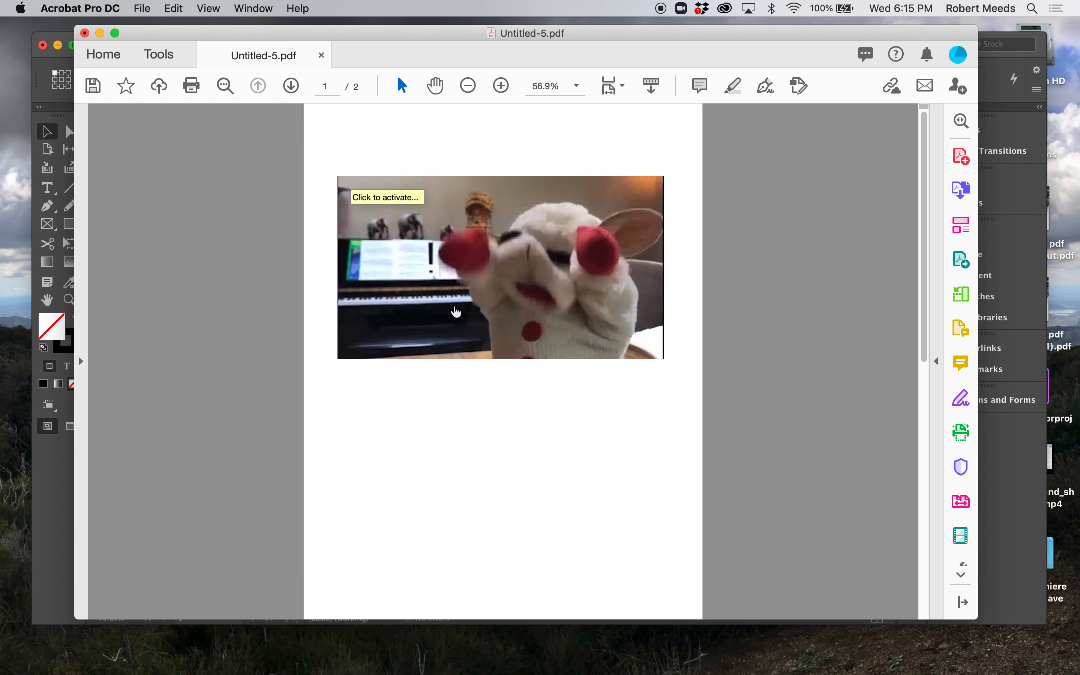
# Activate the video, try its pause control and scrub forward through it with the seek control.
pyautogui.click(440, 337)
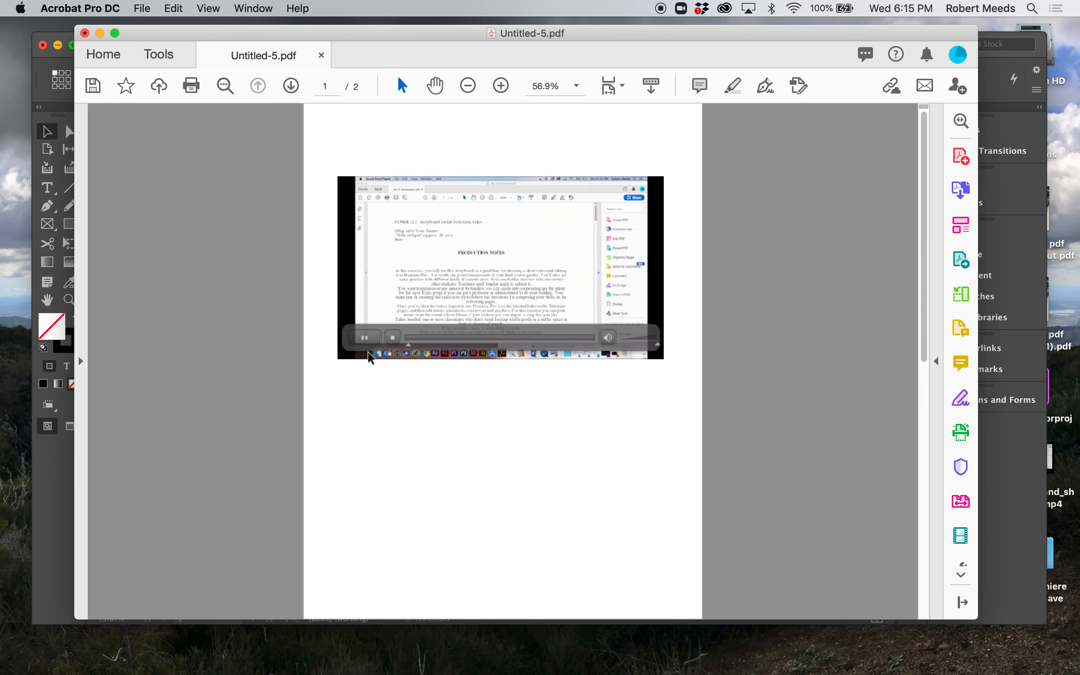
pyautogui.click(364, 338)
pyautogui.moveTo(428, 350); pyautogui.dragTo(500, 345)
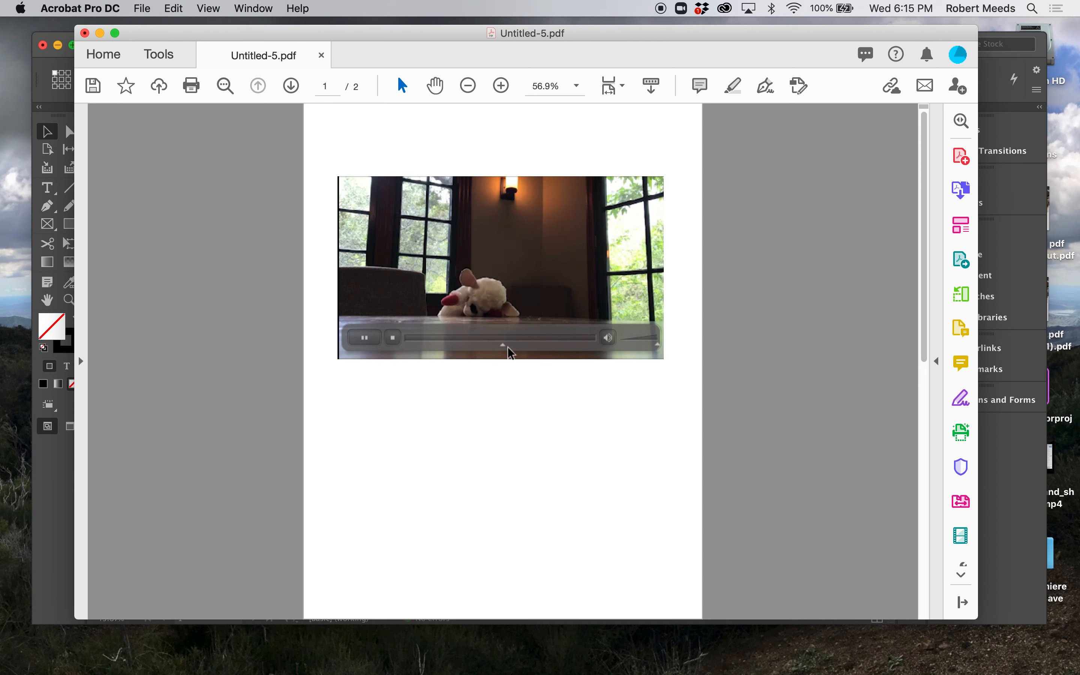
pyautogui.moveTo(503, 344); pyautogui.dragTo(529, 344)
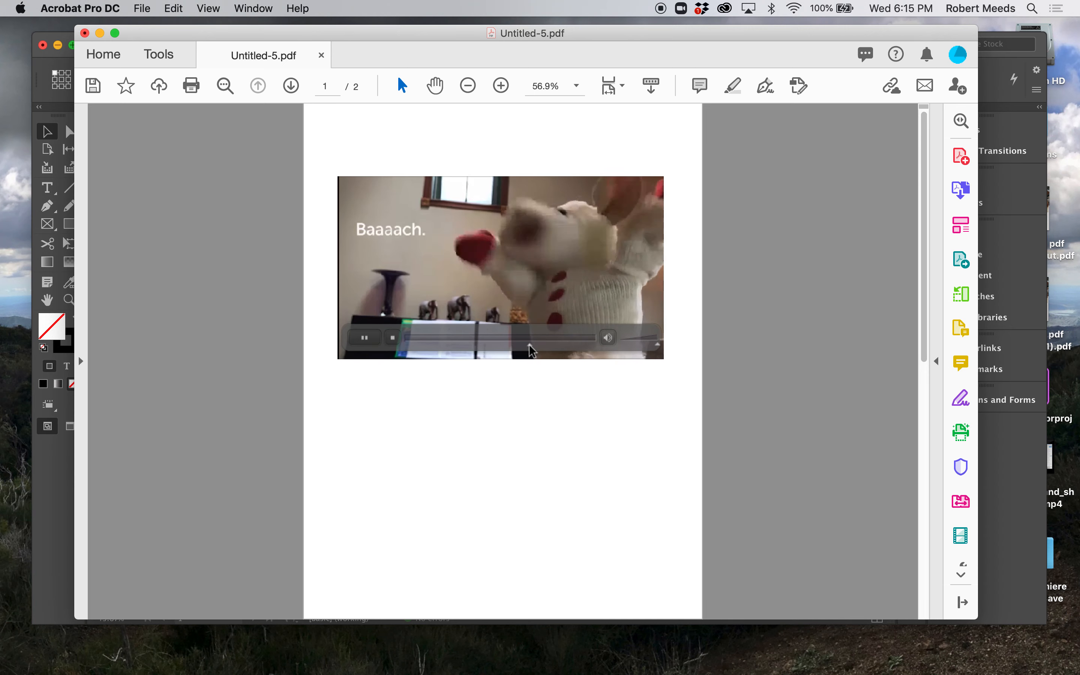